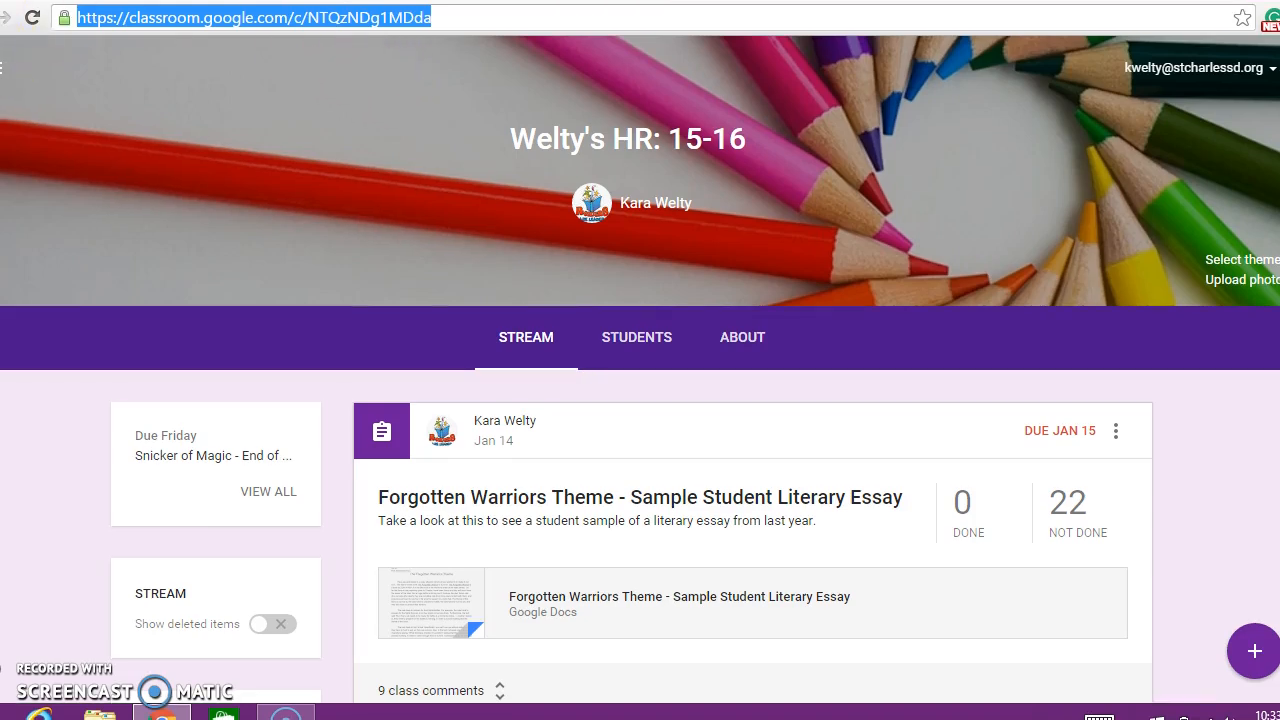
Go to the overview of all classes and look through the class cards.
left_click(3, 67)
left_click(86, 92)
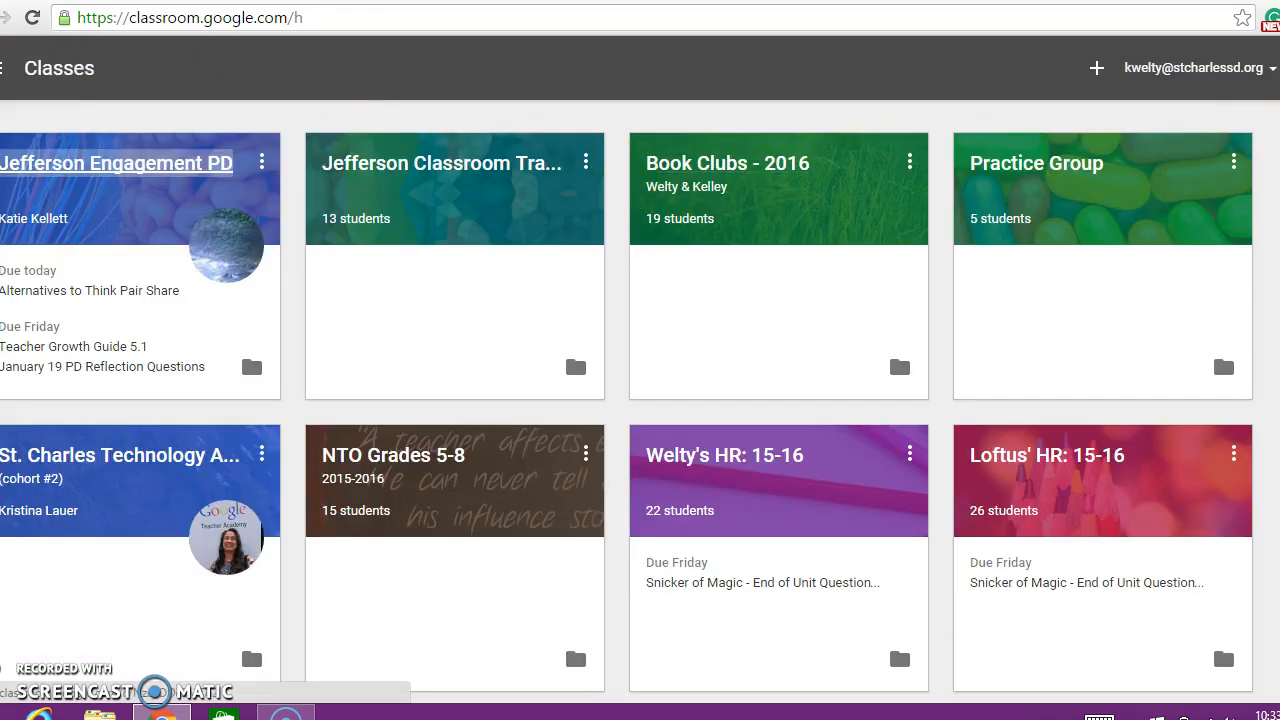
scroll(640, 400, "down", 2)
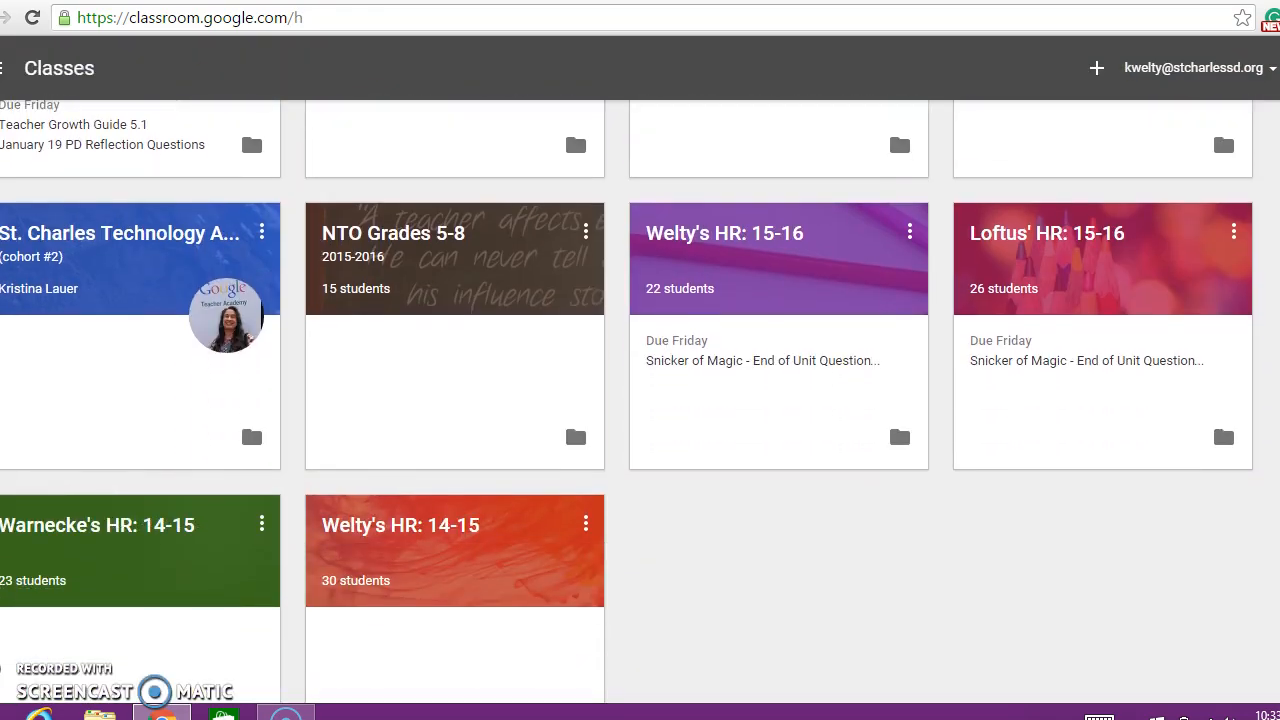
scroll(640, 400, "up", 1)
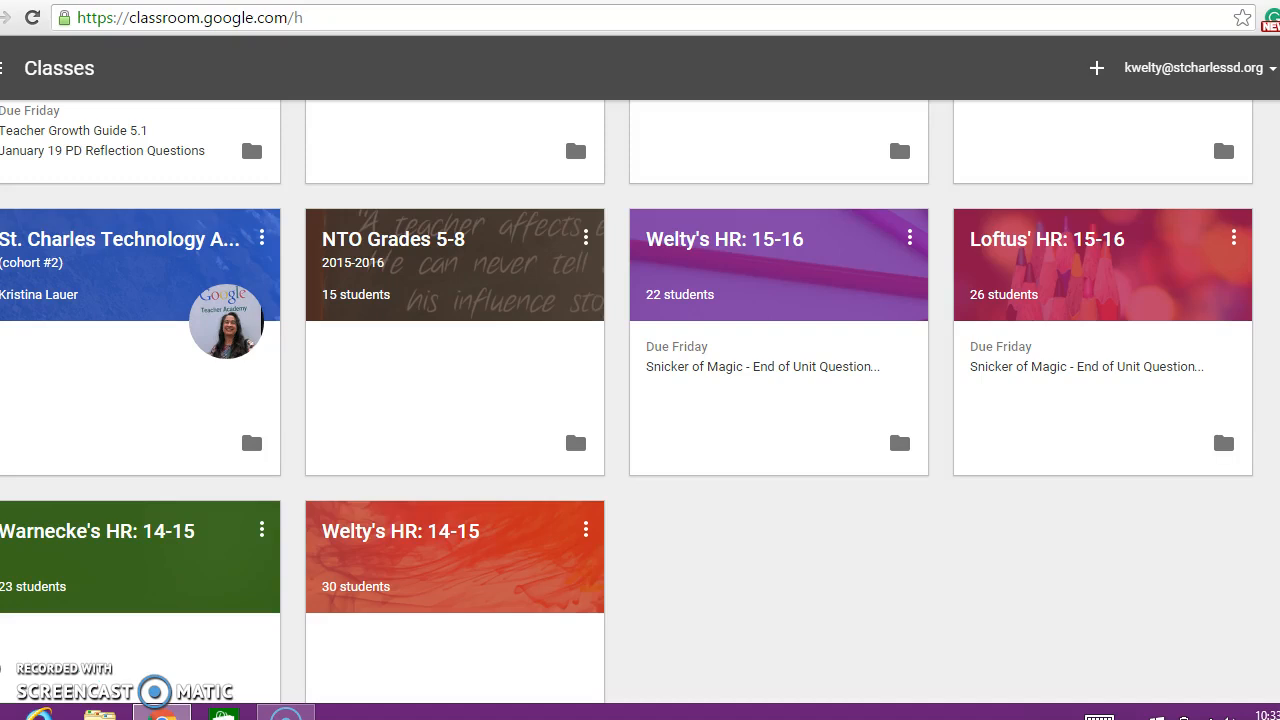
scroll(640, 400, "up", 1)
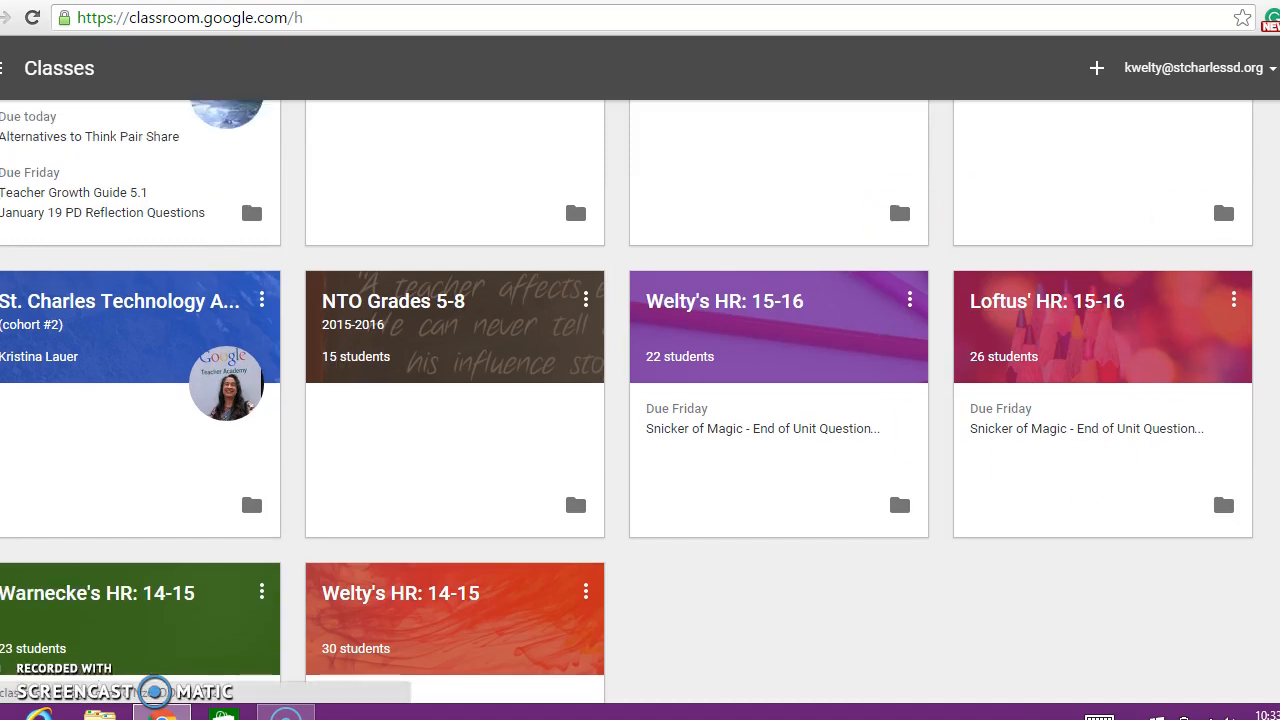
scroll(640, 400, "up", 2)
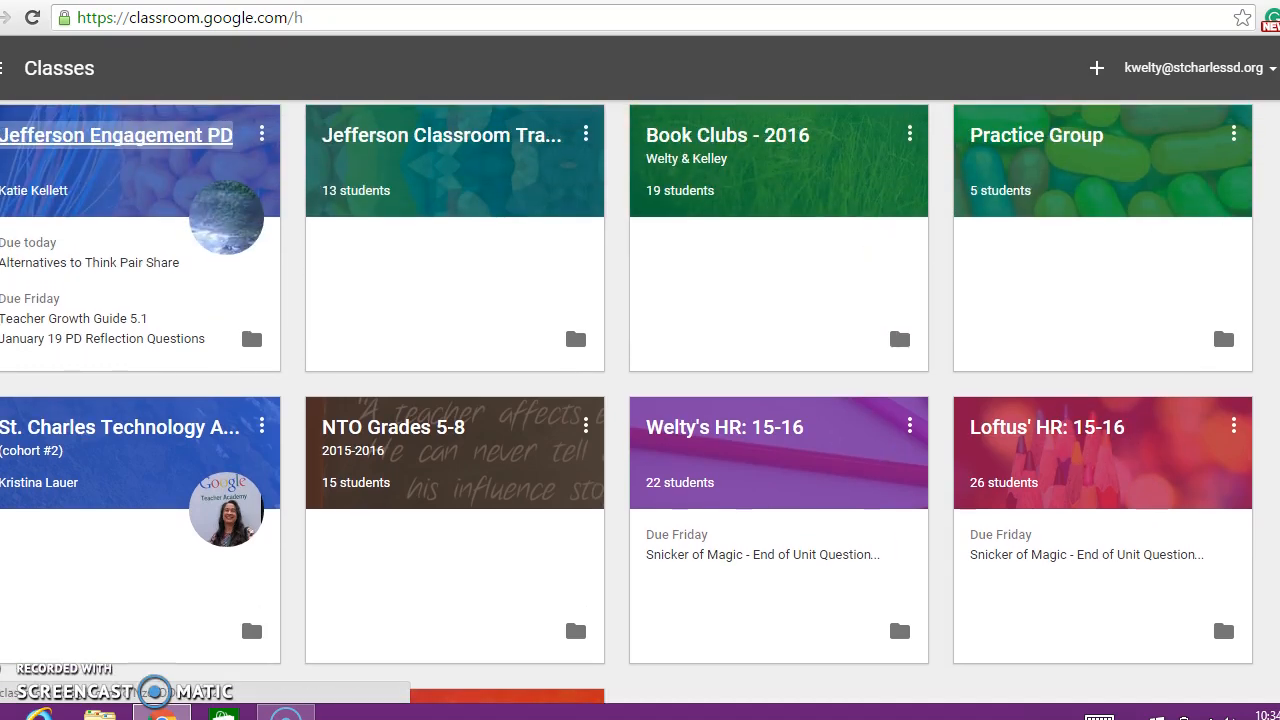
scroll(640, 400, "up", 1)
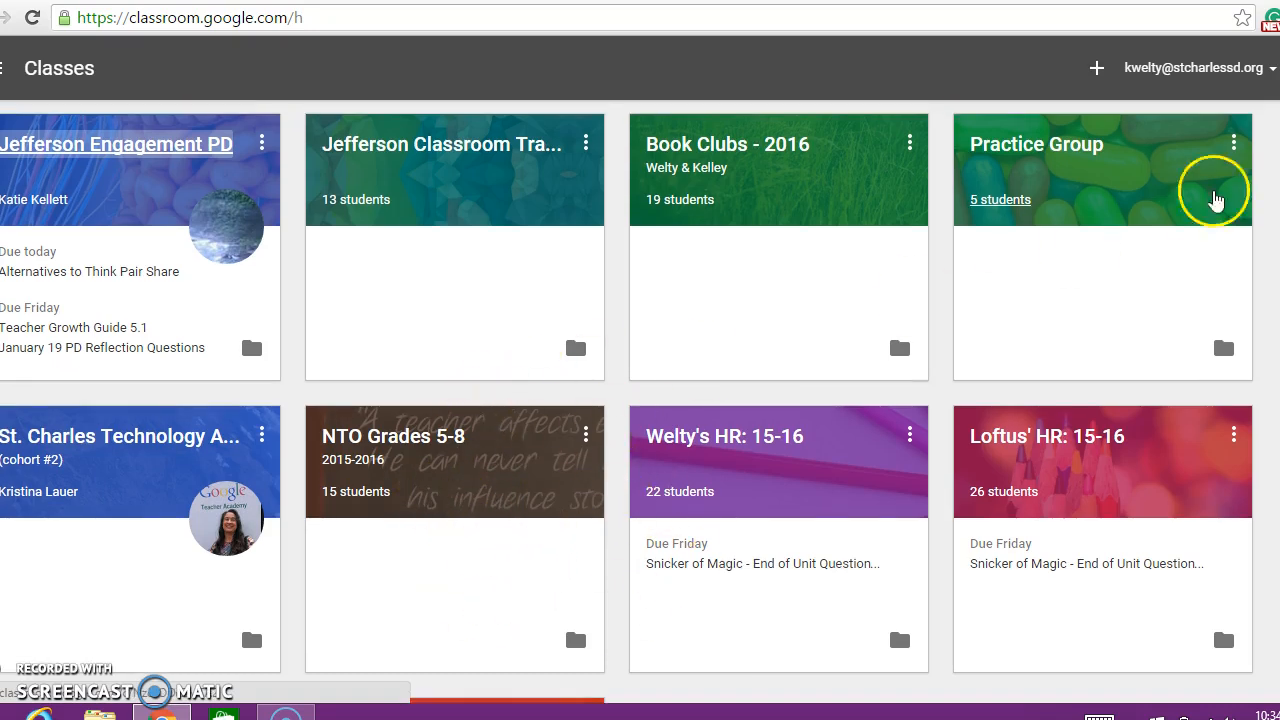
scroll(640, 400, "down", 1)
scroll(640, 400, "down", 2)
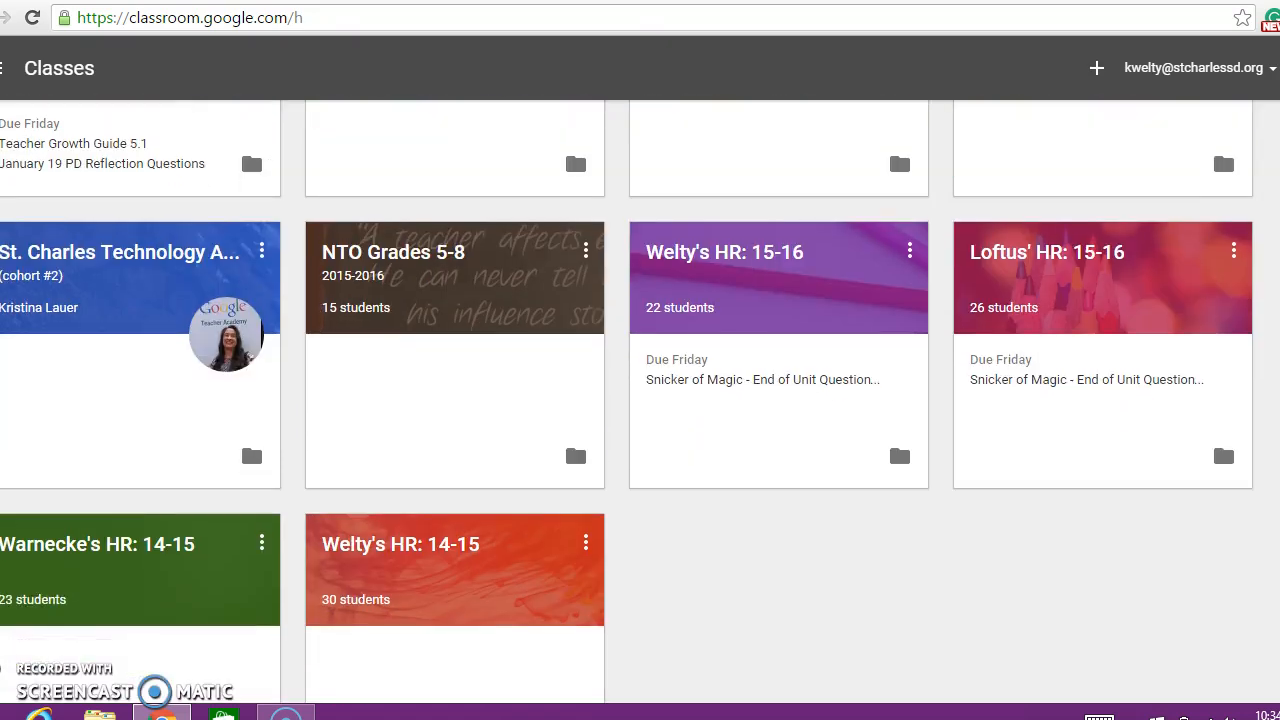
Open the teacher's own HR: 15-16 class with 22 students and view its stream.
left_click(712, 255)
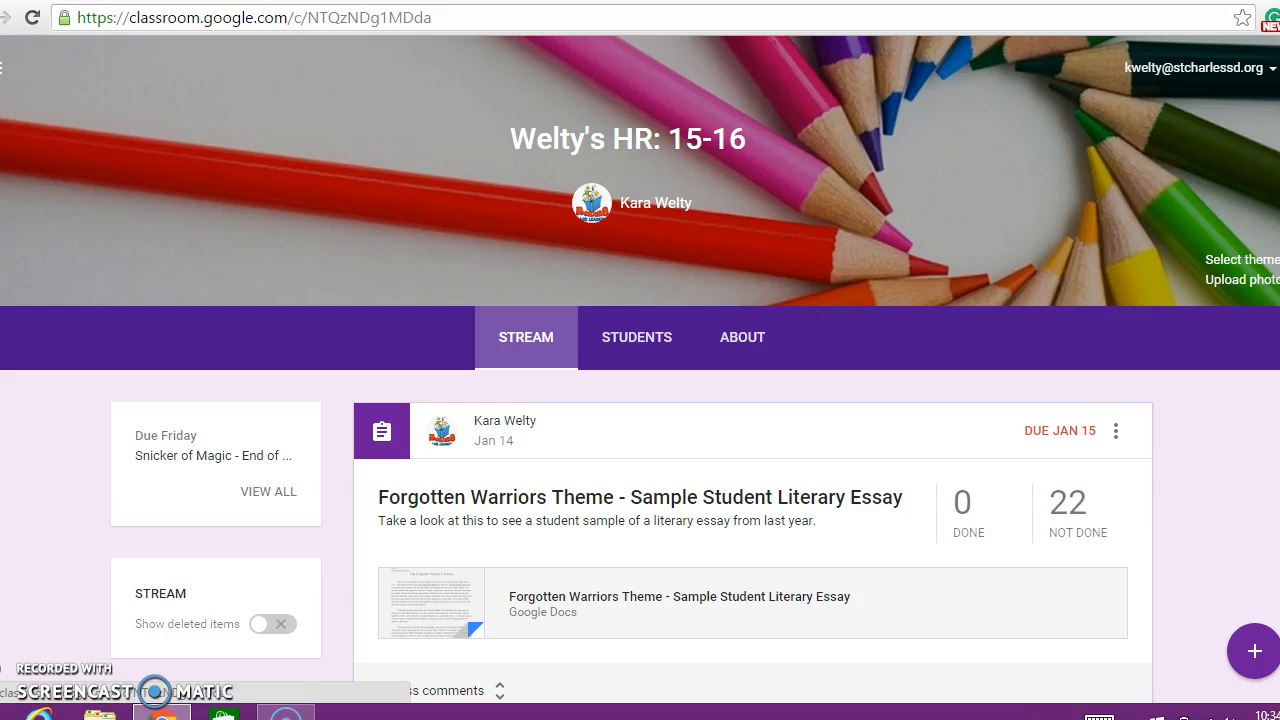
scroll(1268, 405, "down", 6)
mouse_move(1279, 162)
left_mouse_down()
mouse_move(1279, 194)
mouse_move(1263, 72)
left_mouse_up()
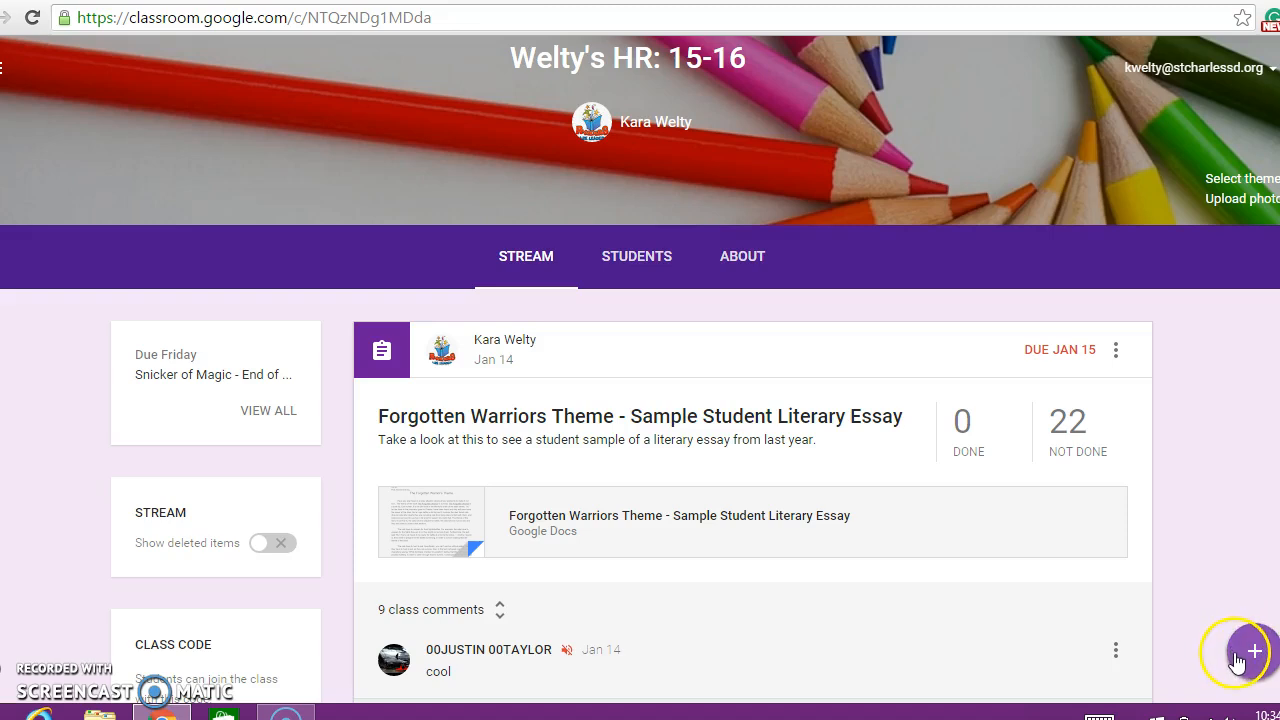
Create a new assignment in the class titled "Riding the Raptor Part One".
left_click(1238, 660)
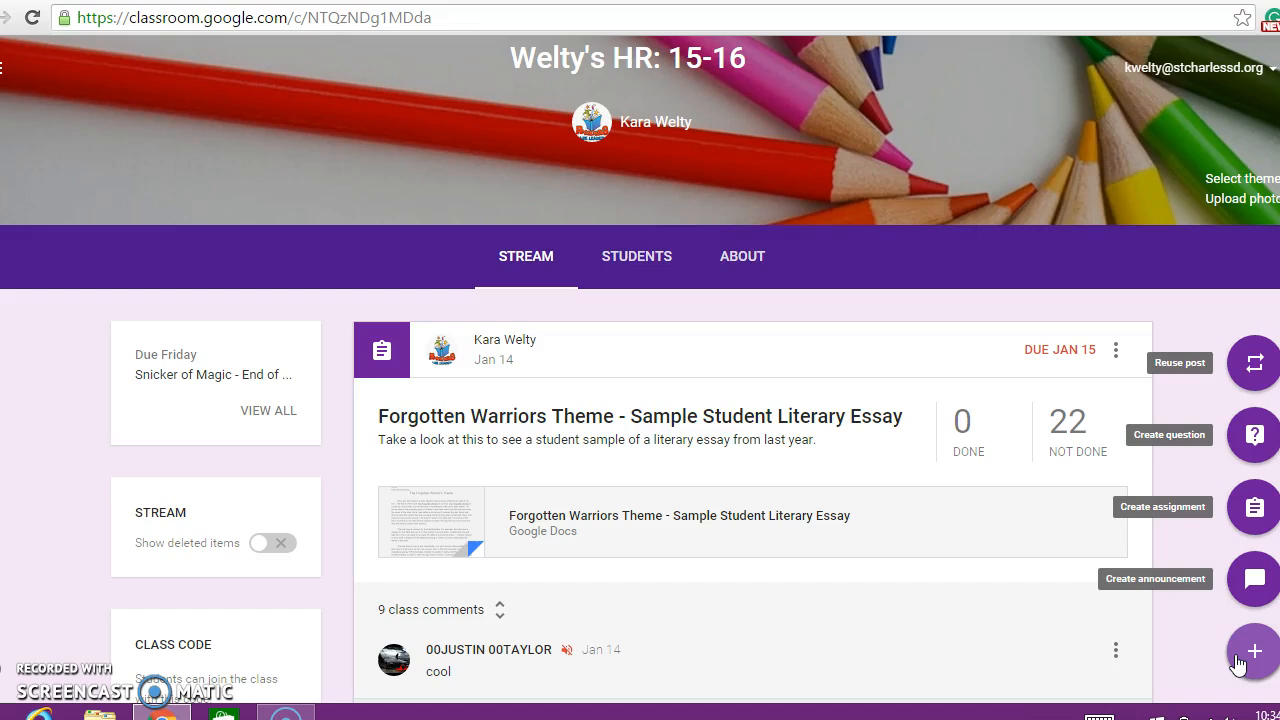
left_click(1238, 660)
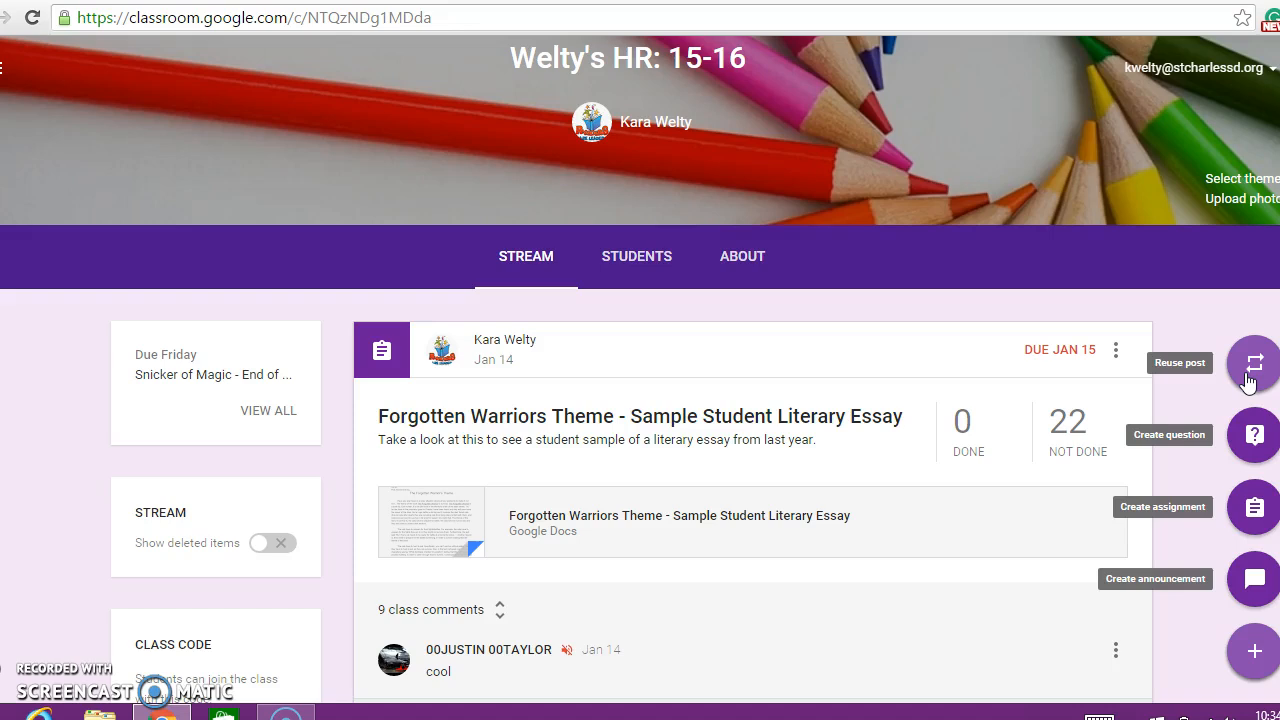
left_click(1250, 528)
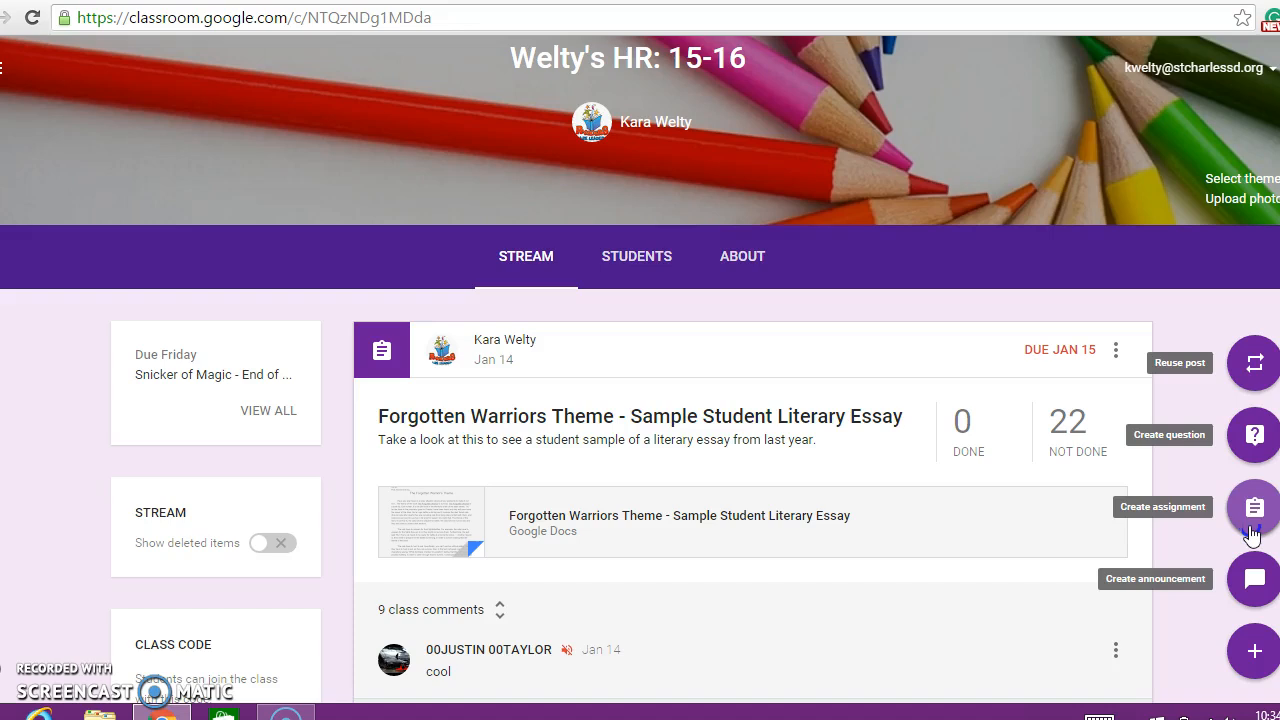
left_click(1252, 532)
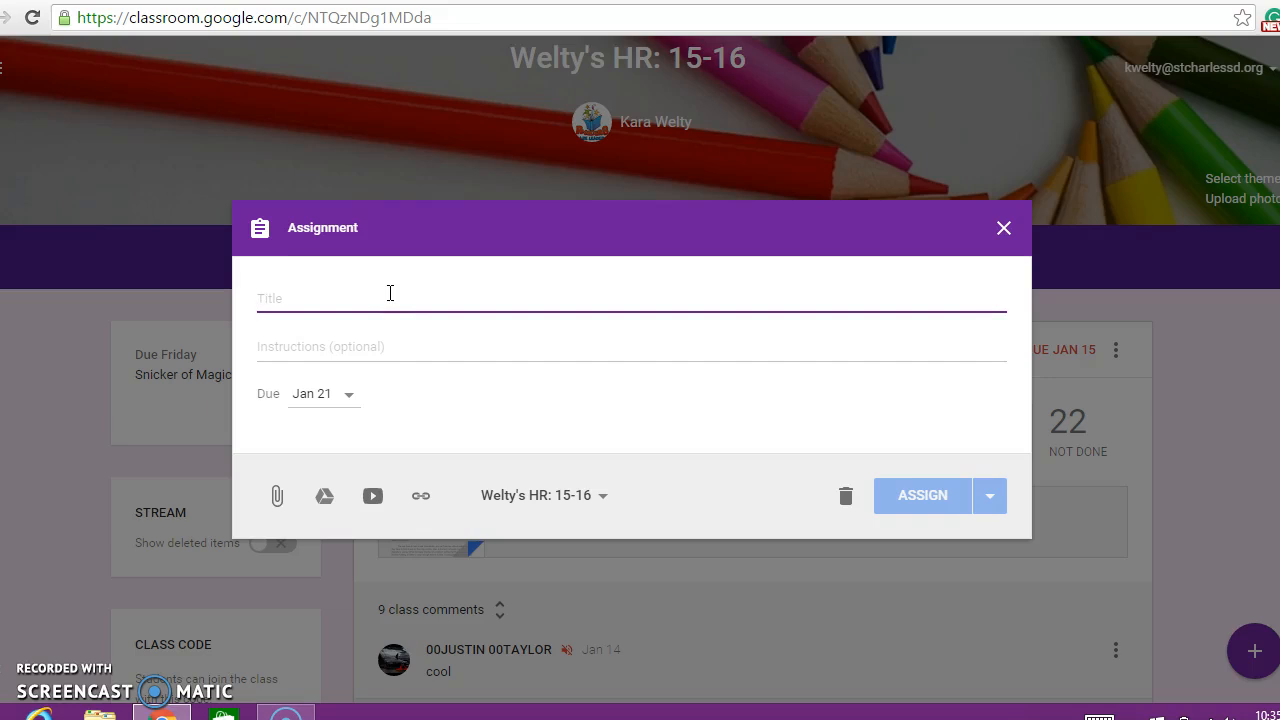
type("R")
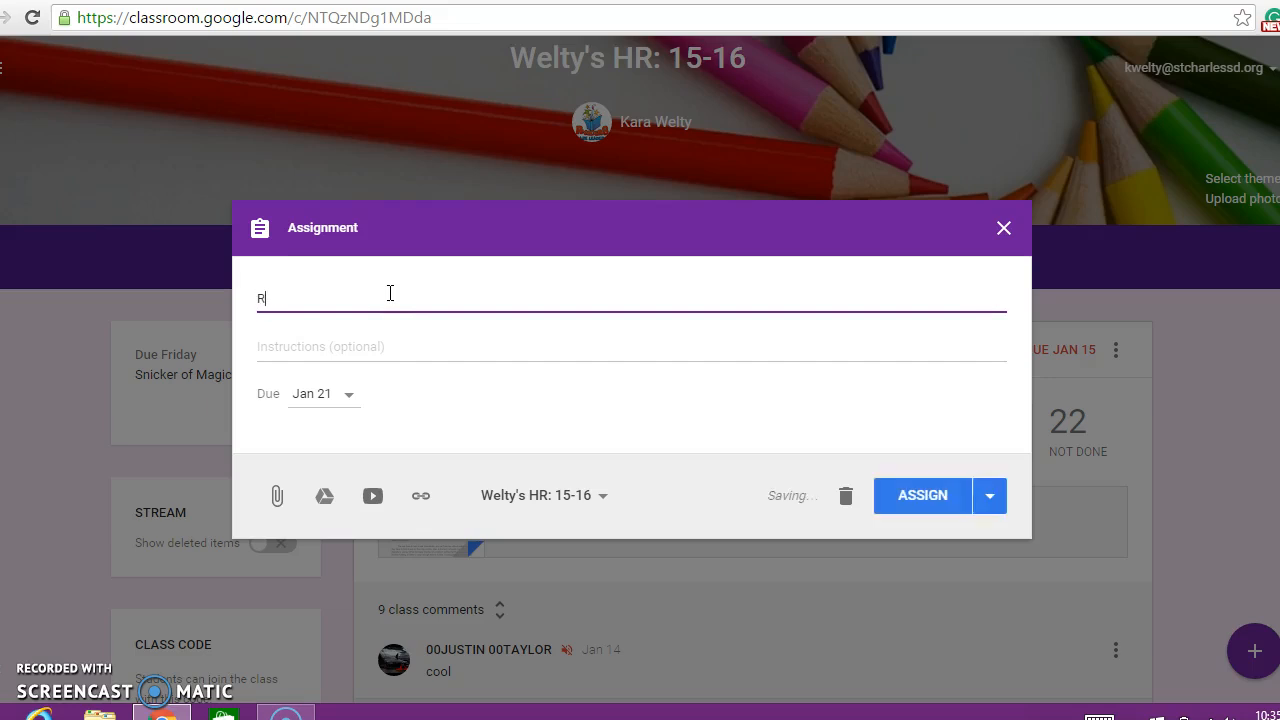
type("iding the")
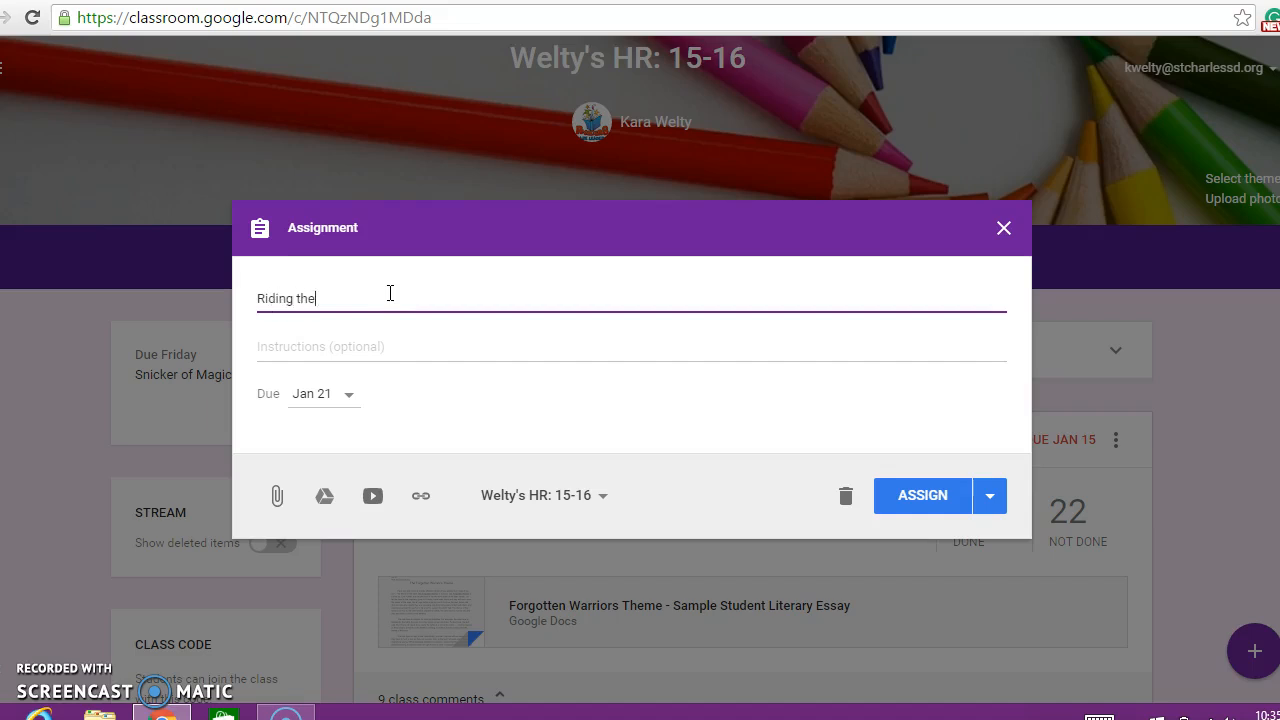
type(" Rapto")
type("r Part One")
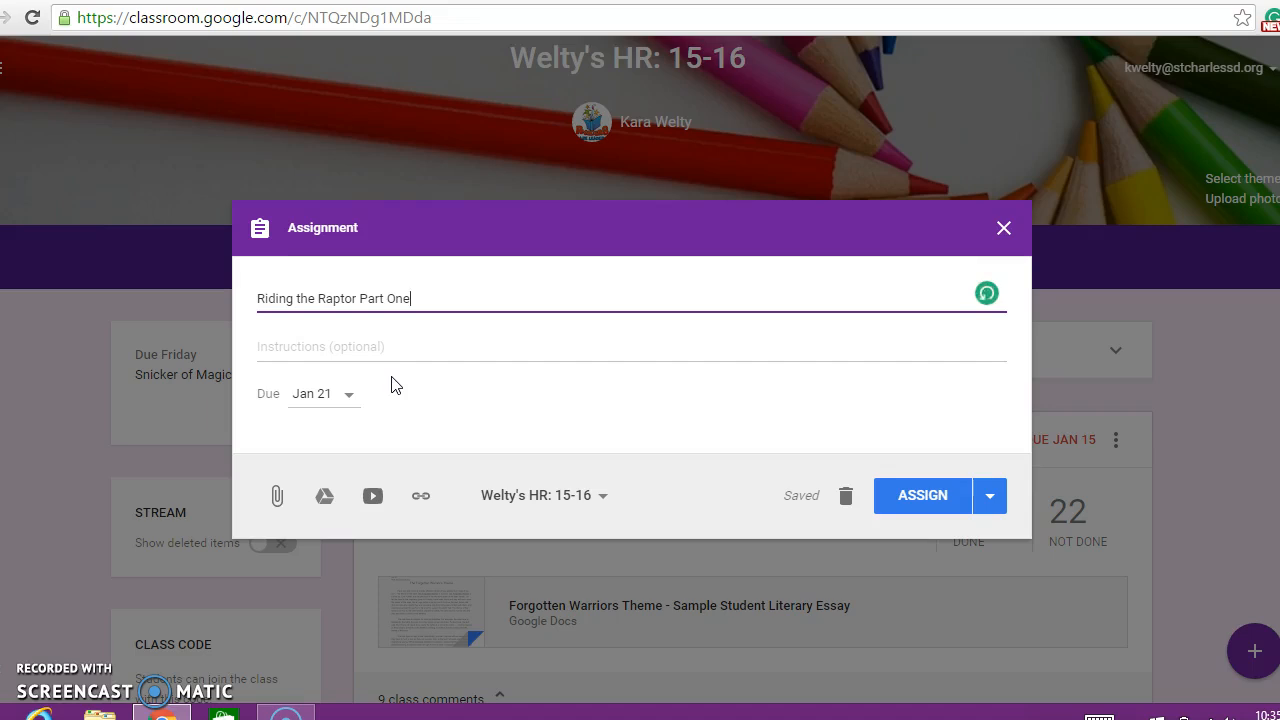
Enter the assignment instructions "Don't forget to read through the directions on this test and to answer all questions completely! Good luck!".
left_click(383, 351)
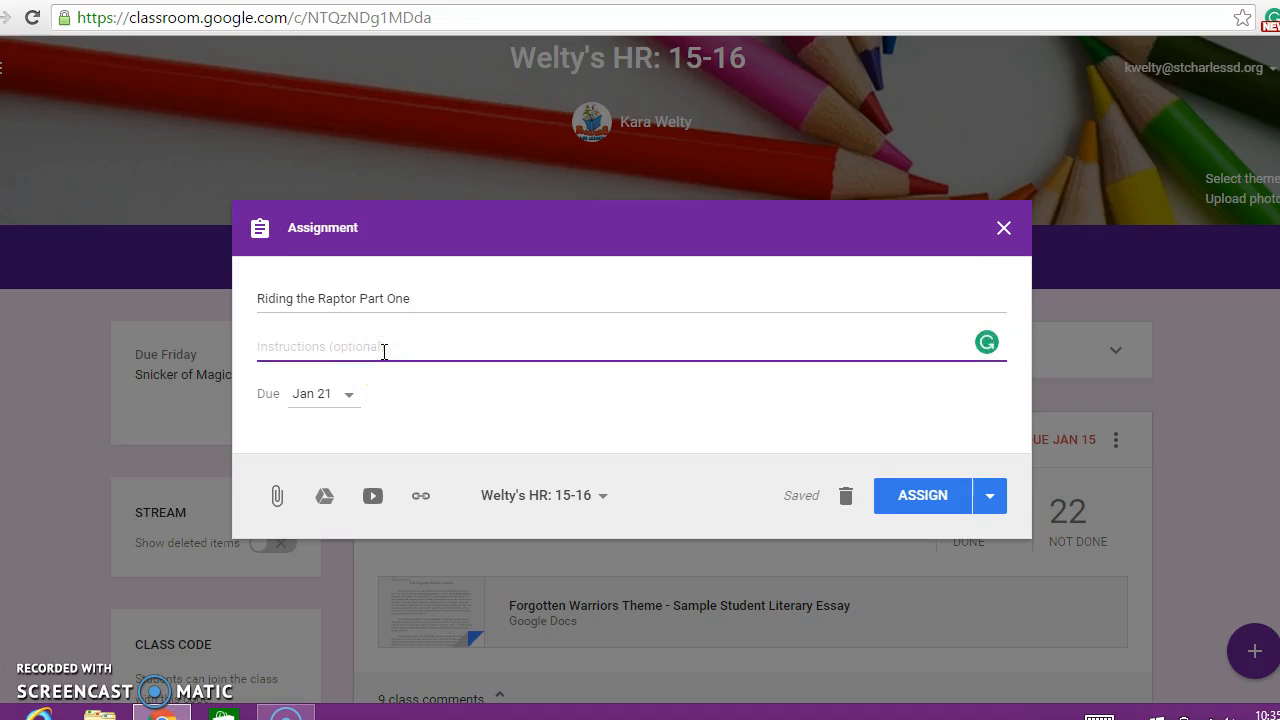
type("Don't")
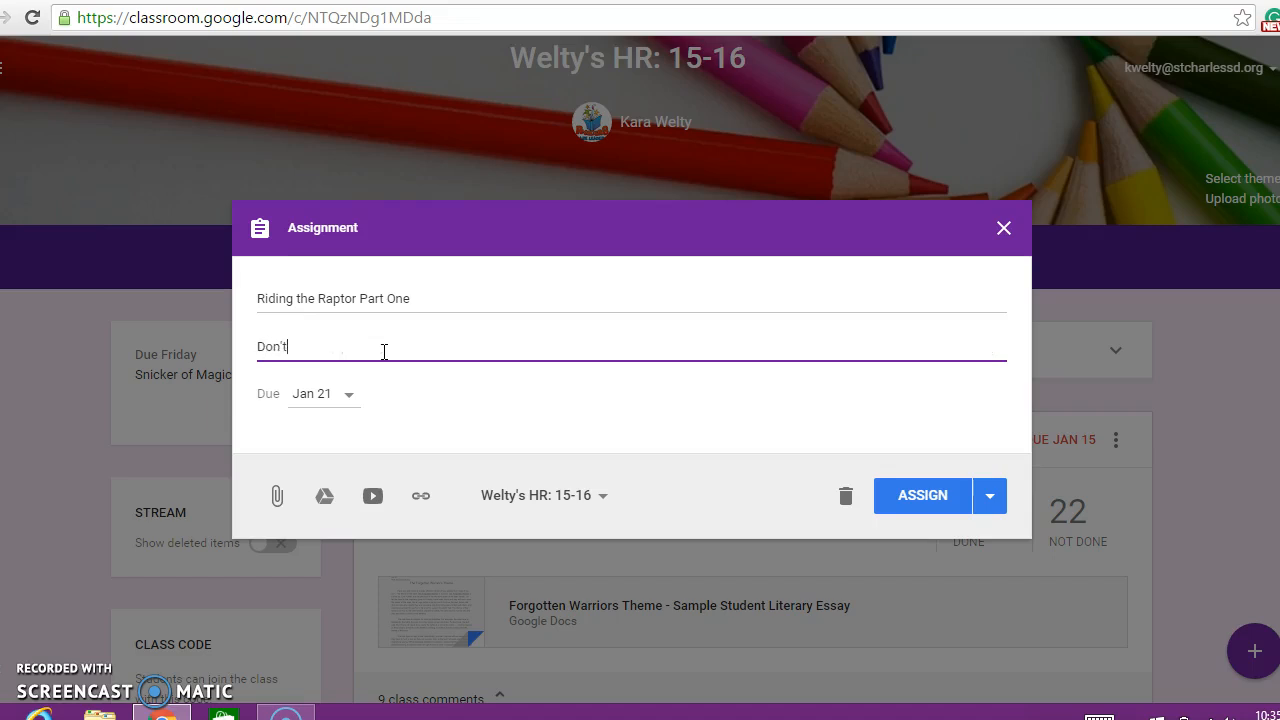
type(" forget to read through the directions on this t")
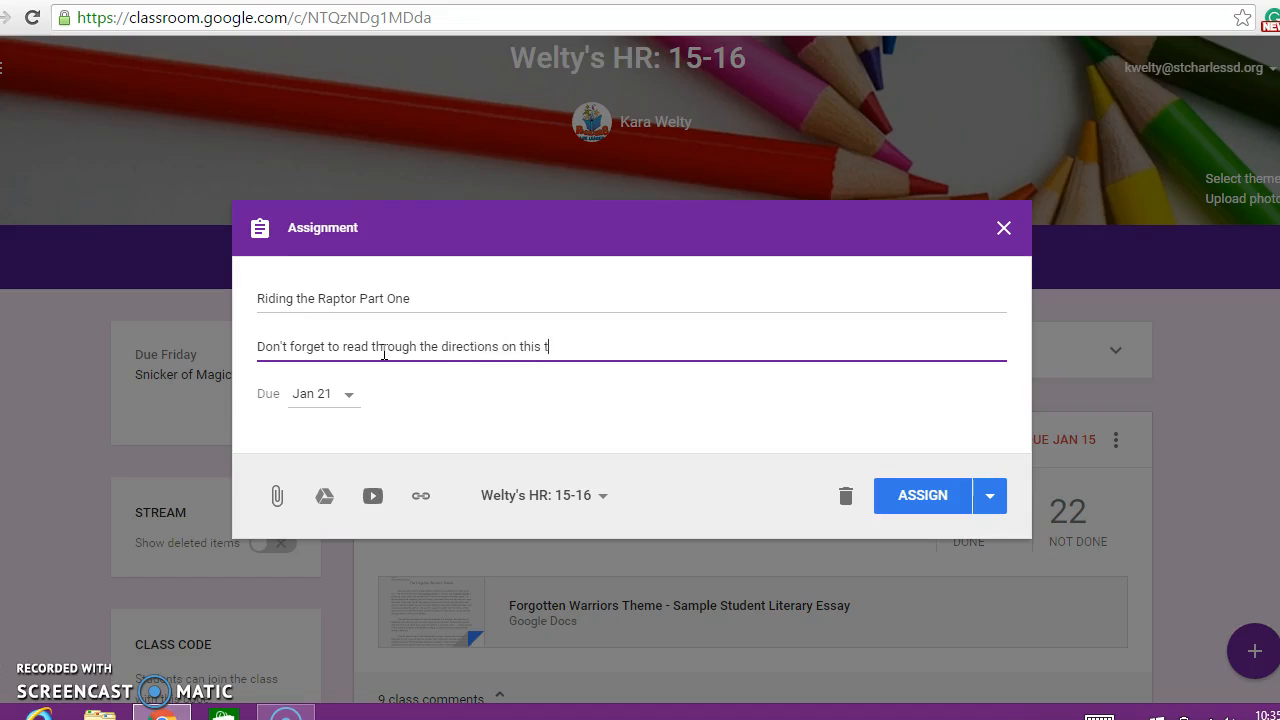
type("est and to to answer")
key("BackSpace")
key("BackSpace")
key("BackSpace")
key("BackSpace")
key("BackSpace")
key("BackSpace")
key("BackSpace")
key("BackSpace")
key("BackSpace")
key("BackSpace")
type("answer all questions ")
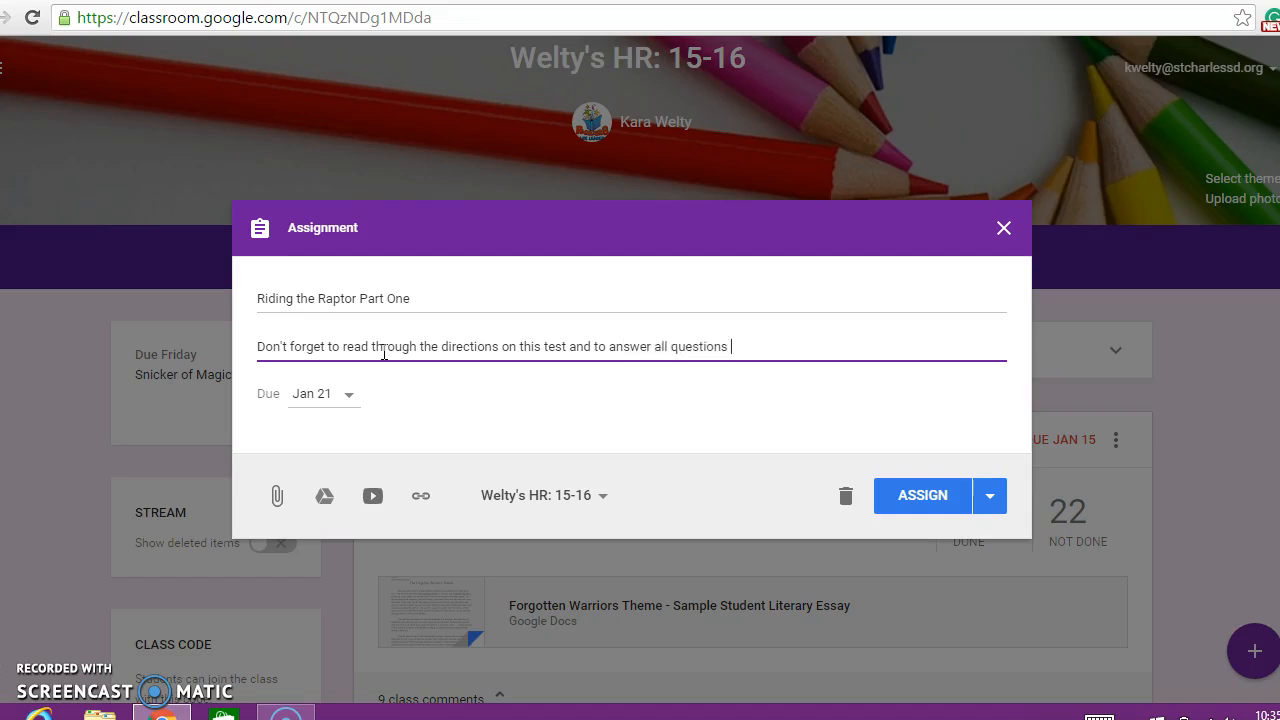
type("completely! Good luck!")
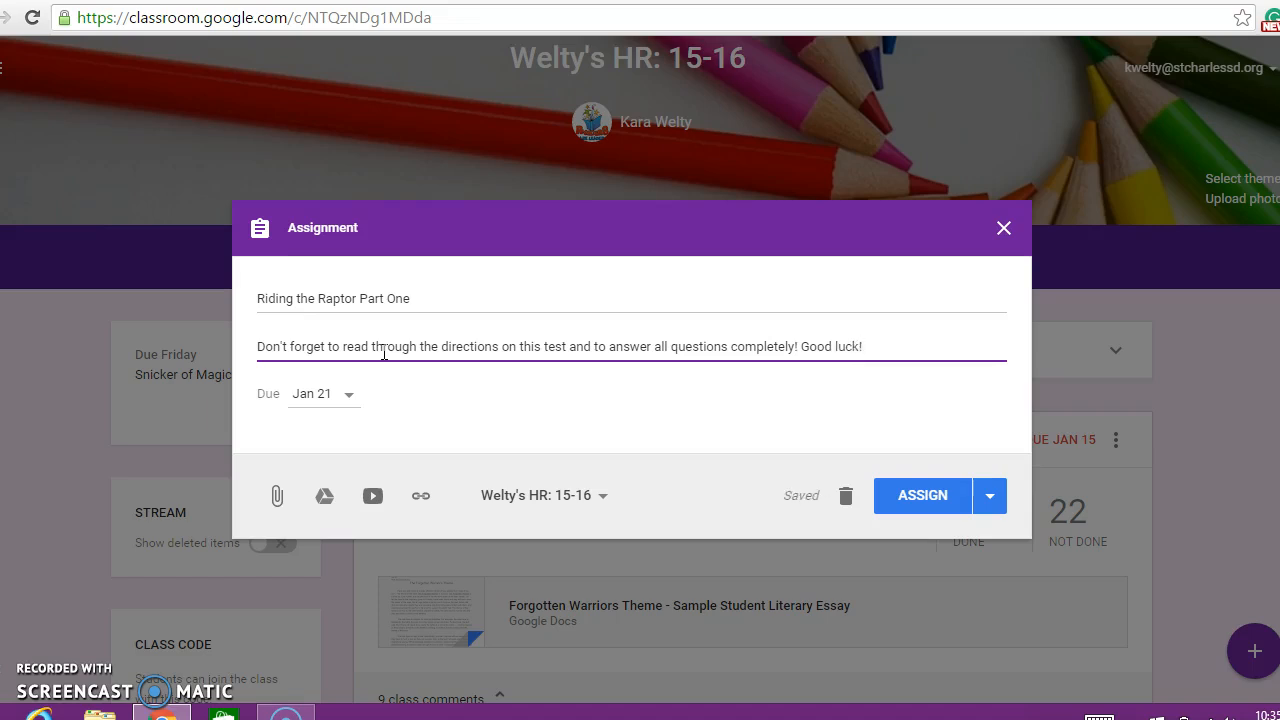
Review the assignment's due date and time options and the list of classes it can be assigned to.
left_click(340, 400)
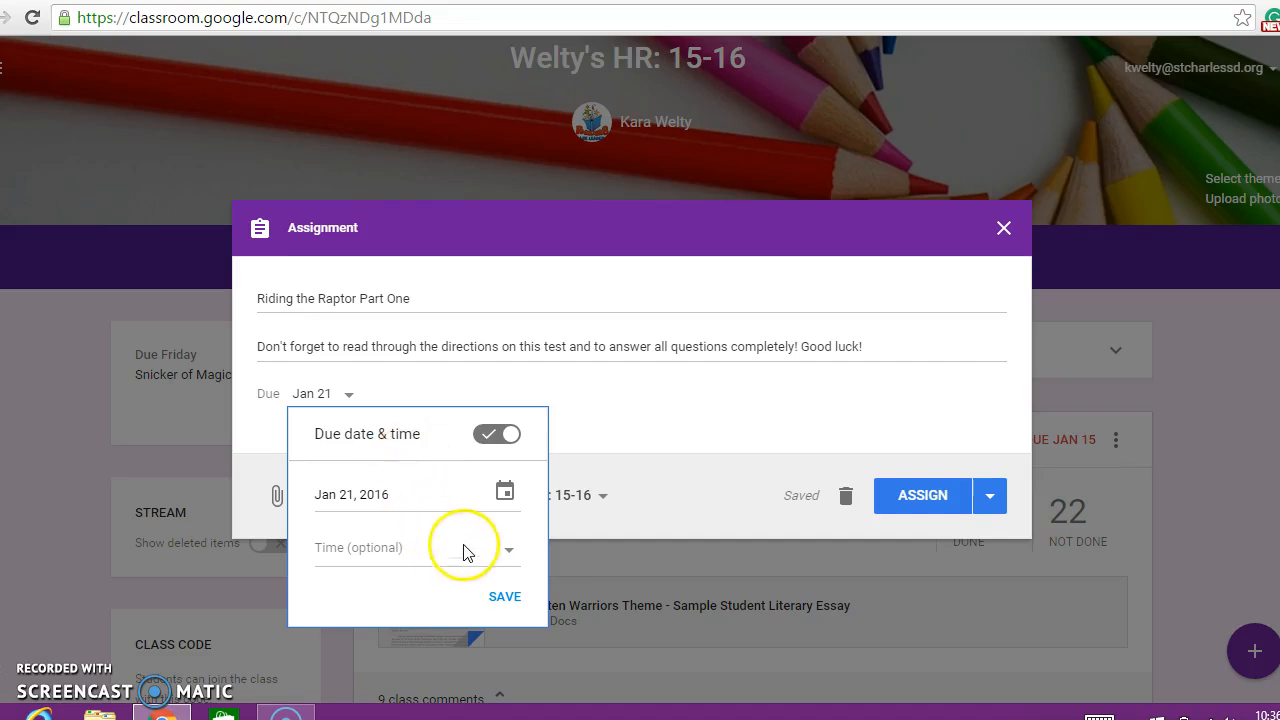
left_click(599, 436)
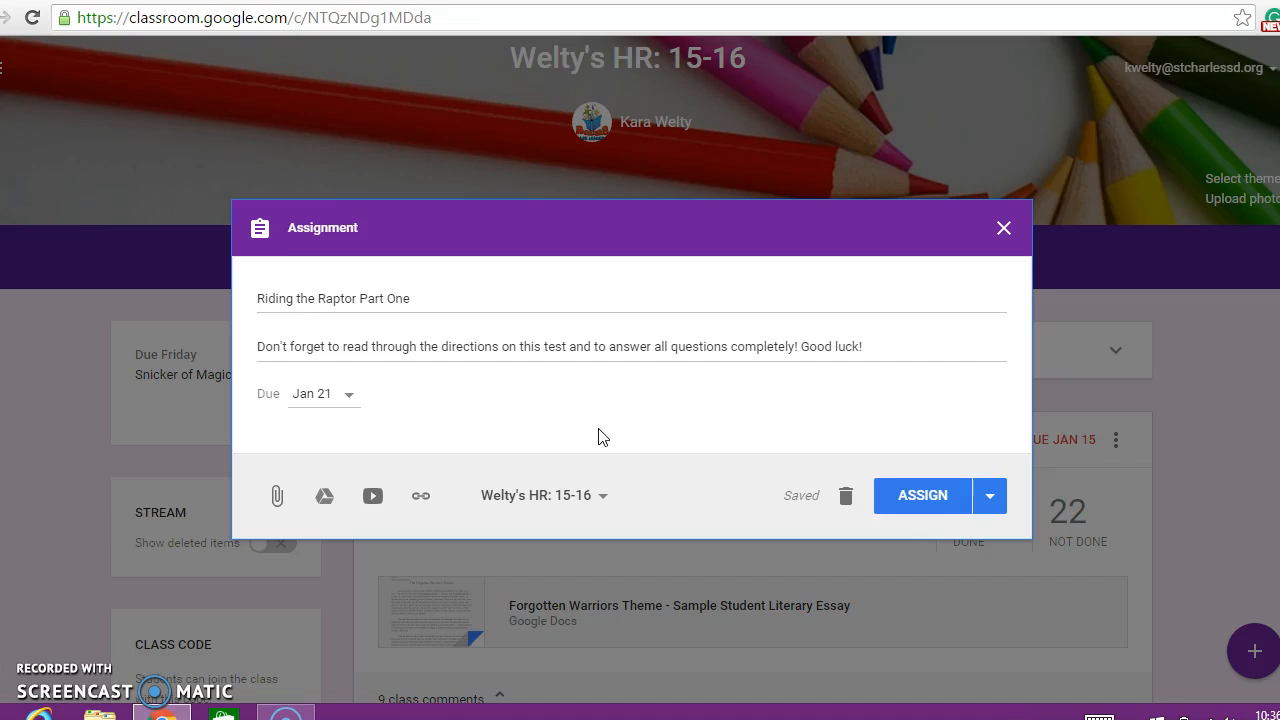
left_click(599, 497)
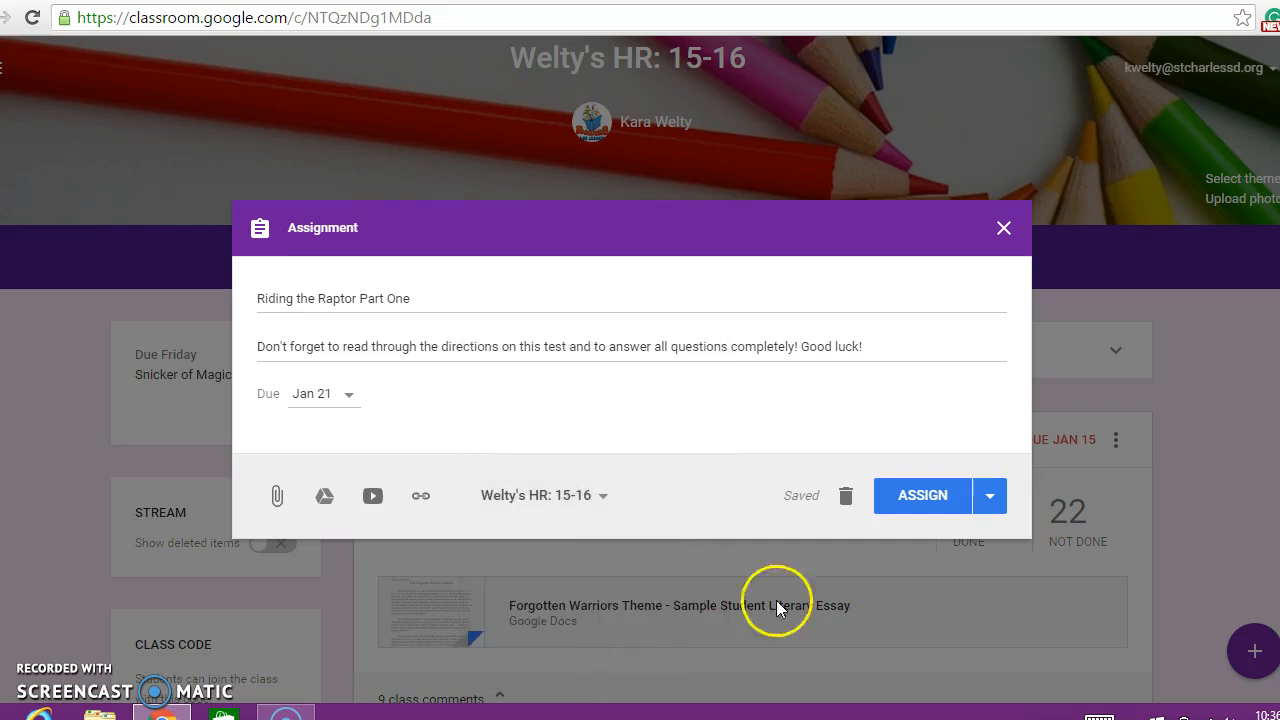
left_click(582, 500)
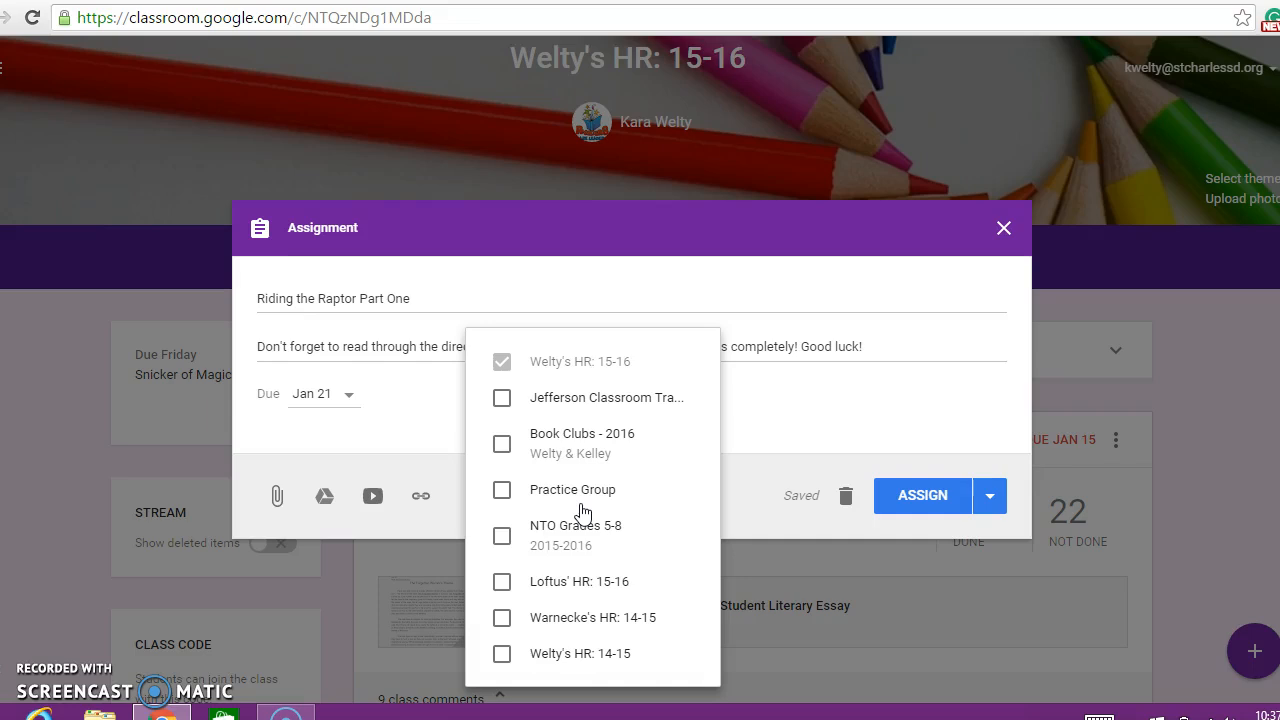
left_click(782, 409)
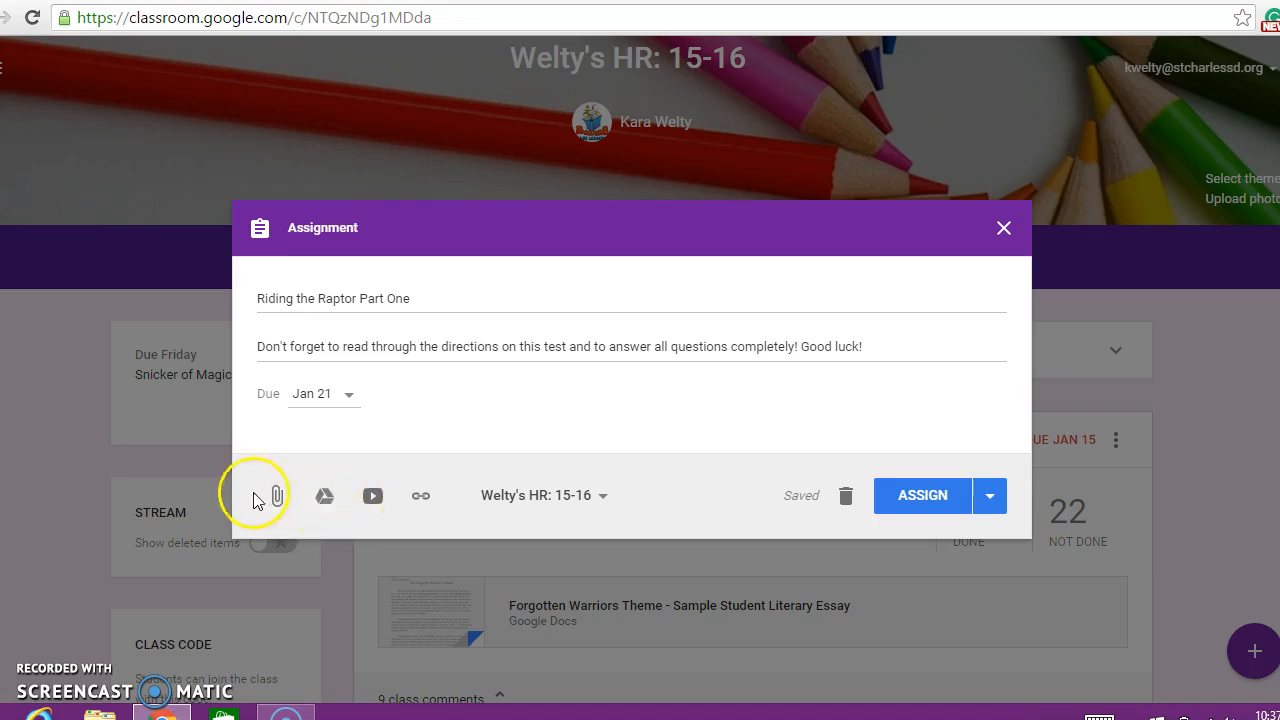
left_click(331, 510)
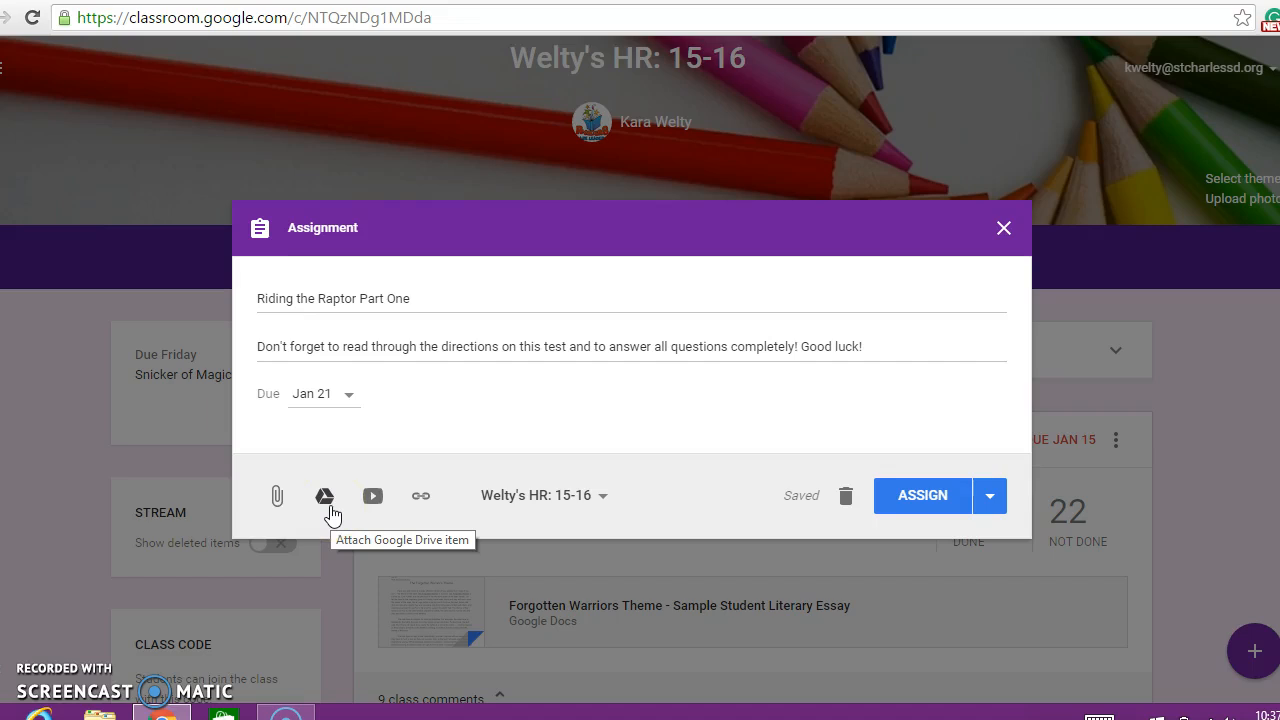
left_click(327, 510)
left_click(367, 507)
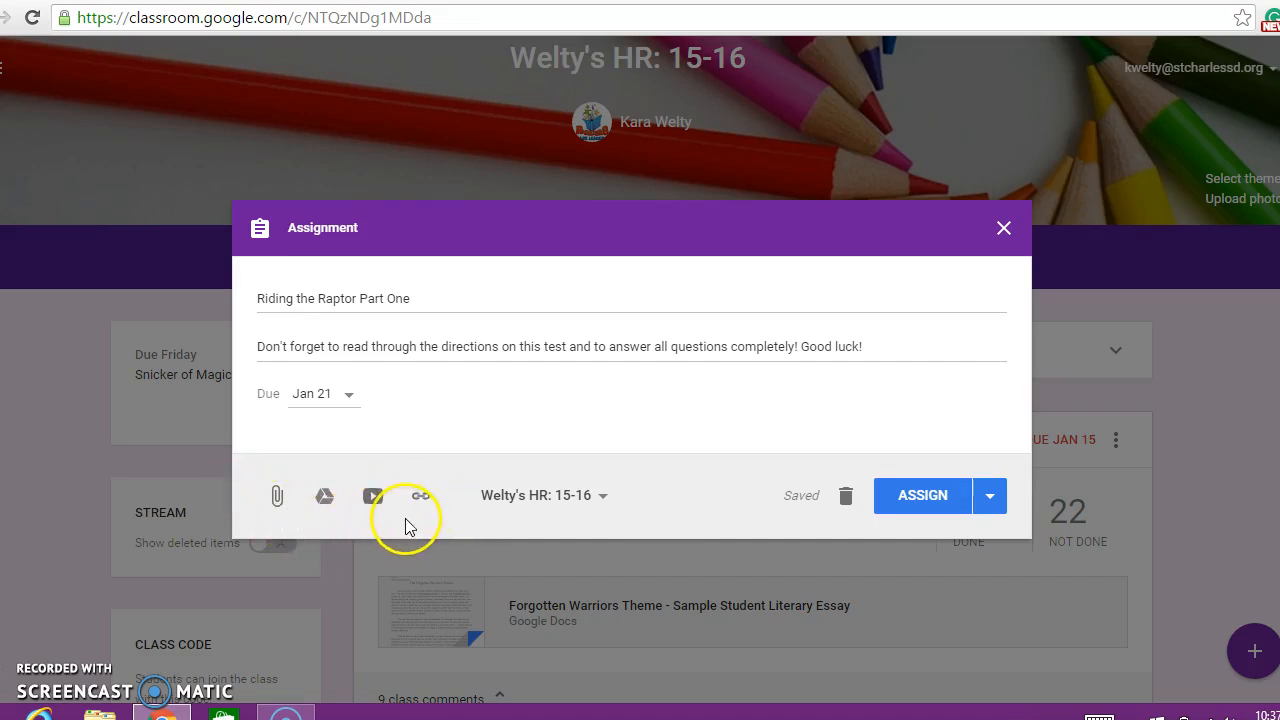
Search Google Drive for "riding the raptor part 1" and attach the Google Docs file "Riding the Raptor part 1 fiction assess.docx" to the assignment.
left_click(325, 500)
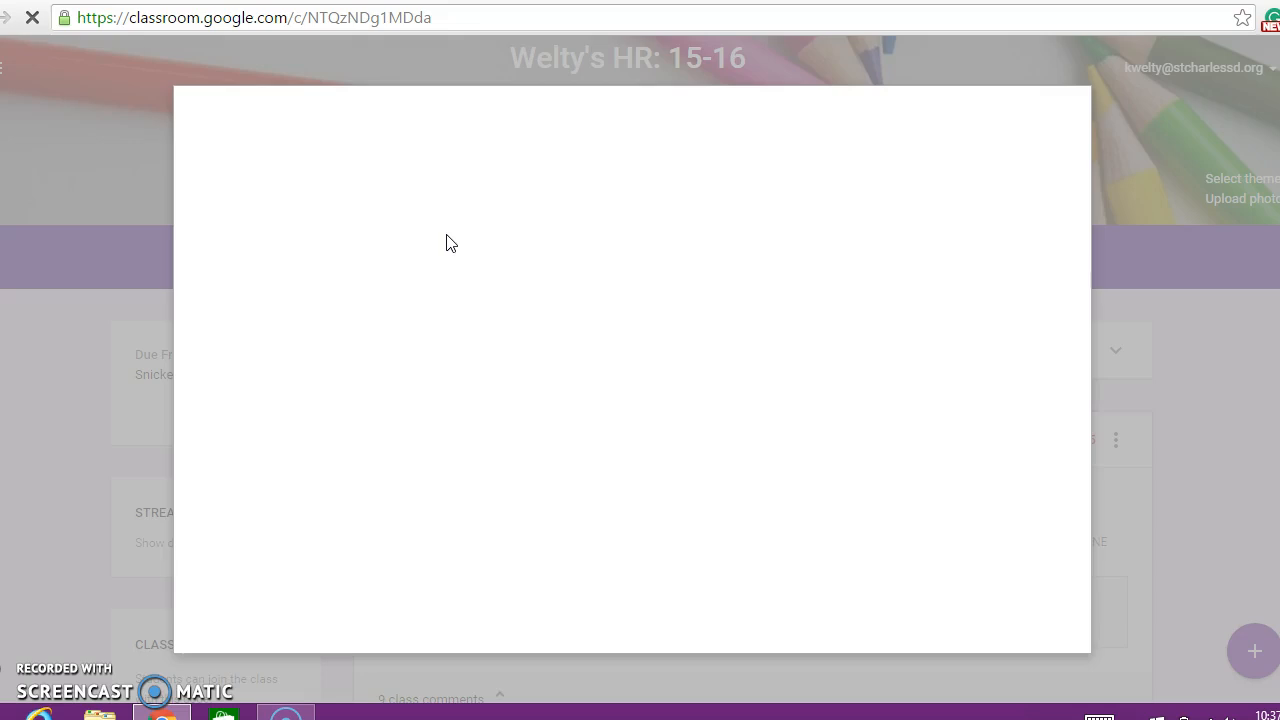
left_click(445, 221)
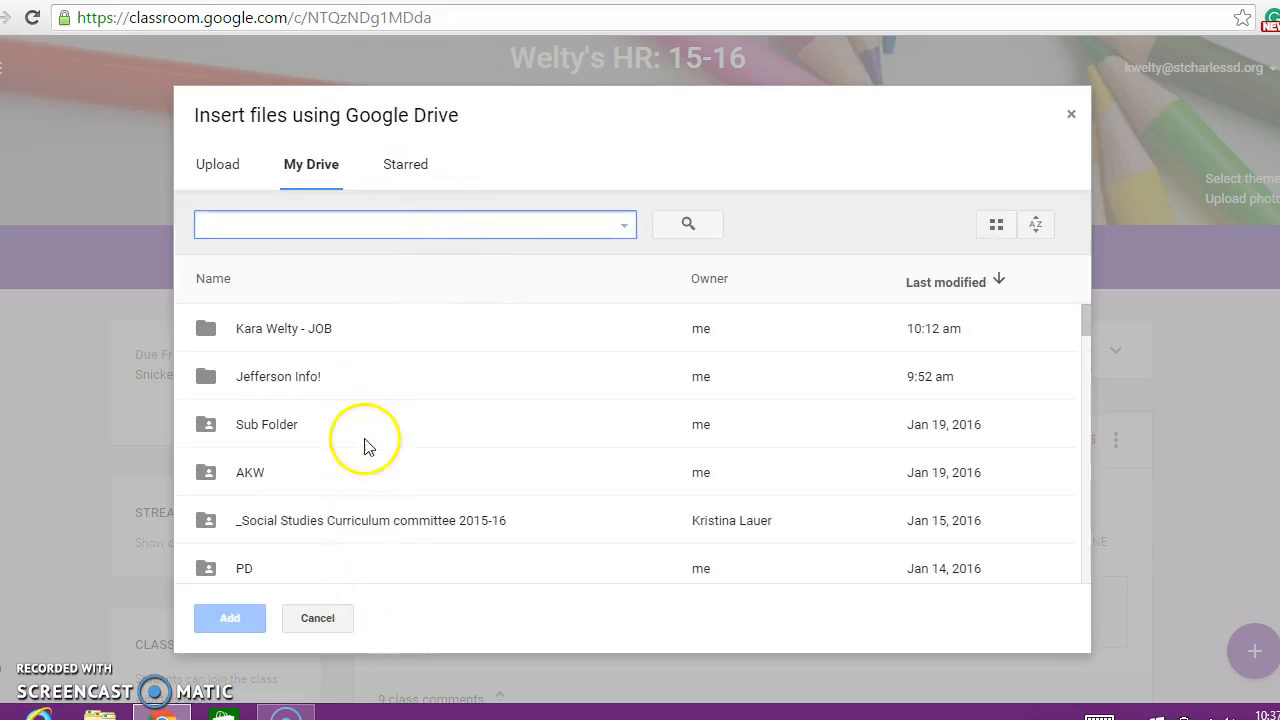
type("ridi")
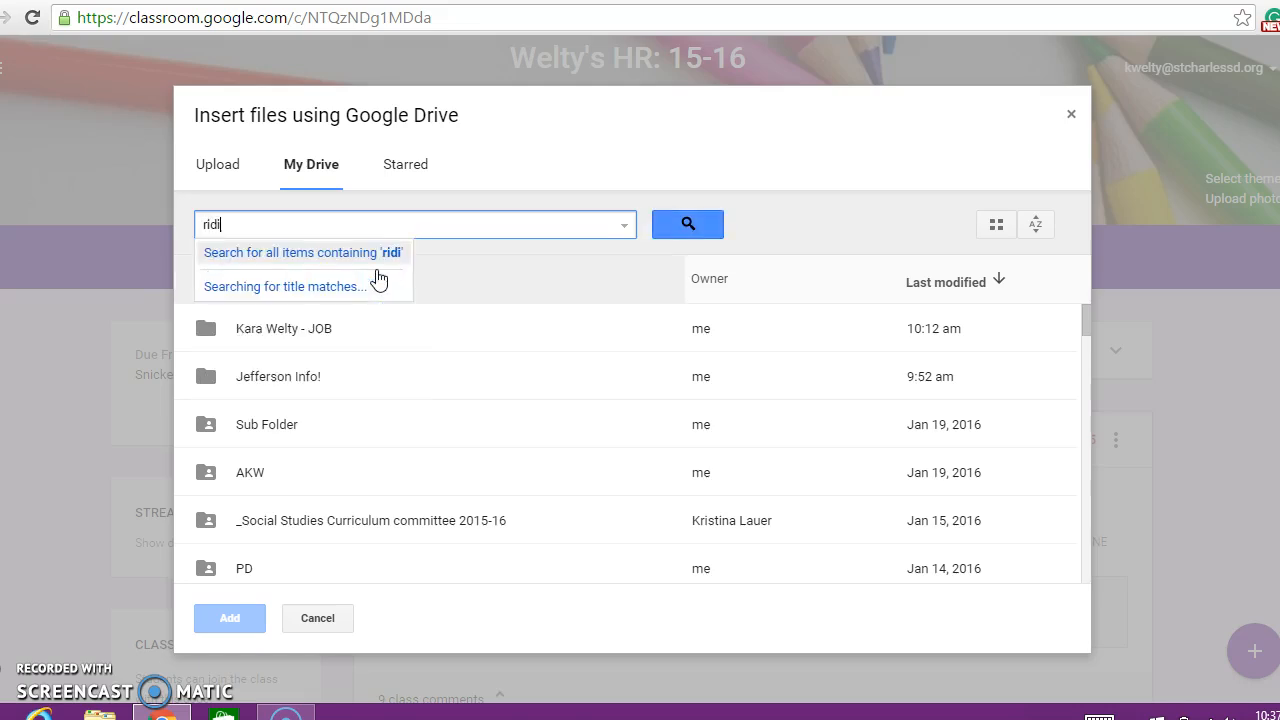
type("ng the rapt")
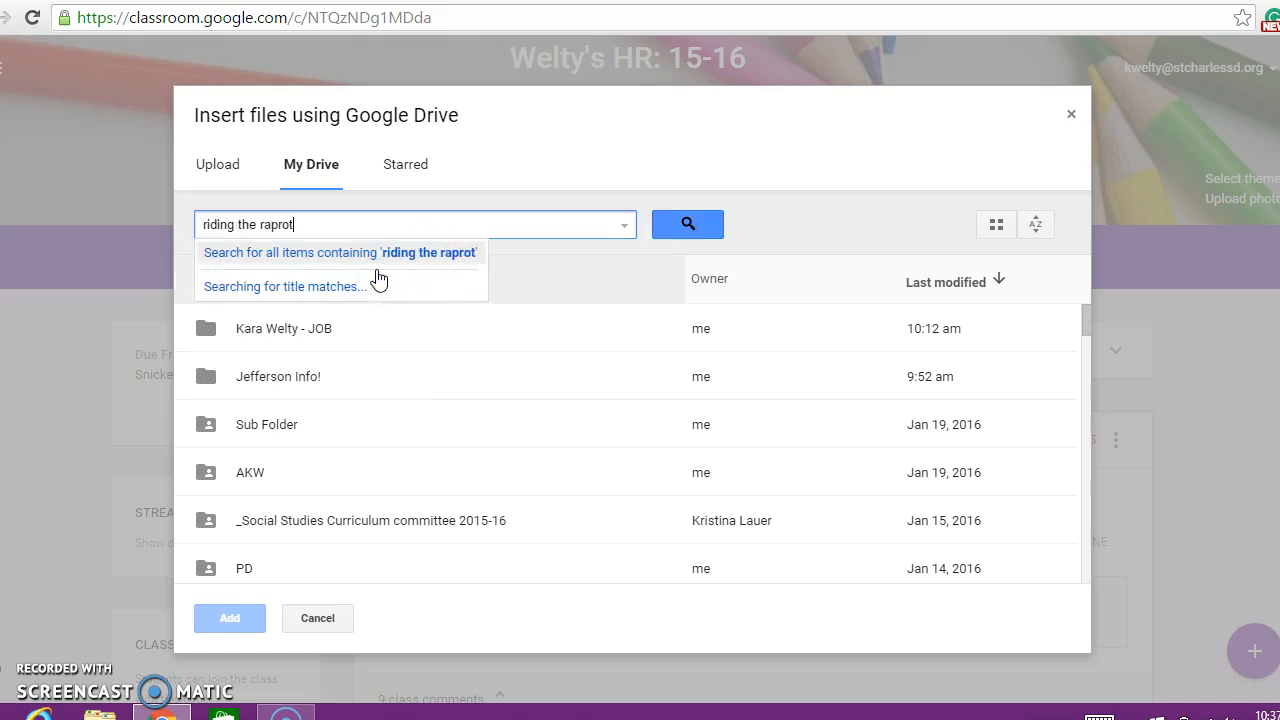
type("or part 1")
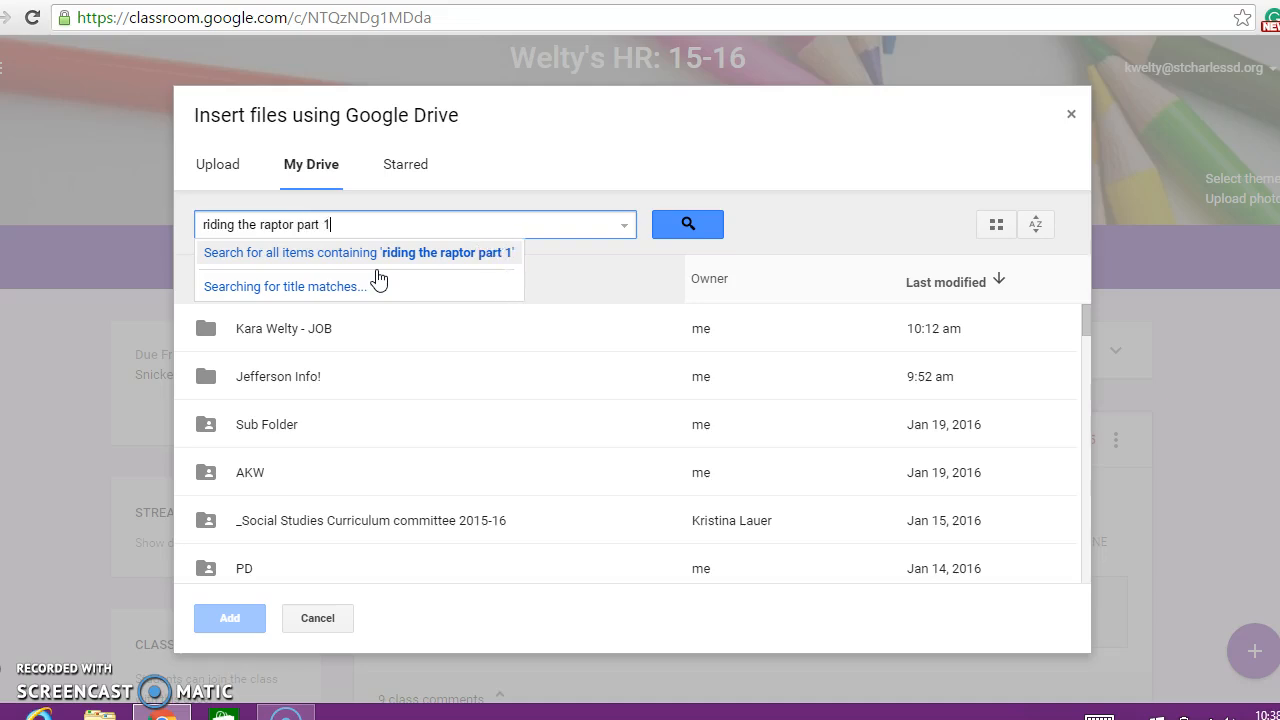
key("Return")
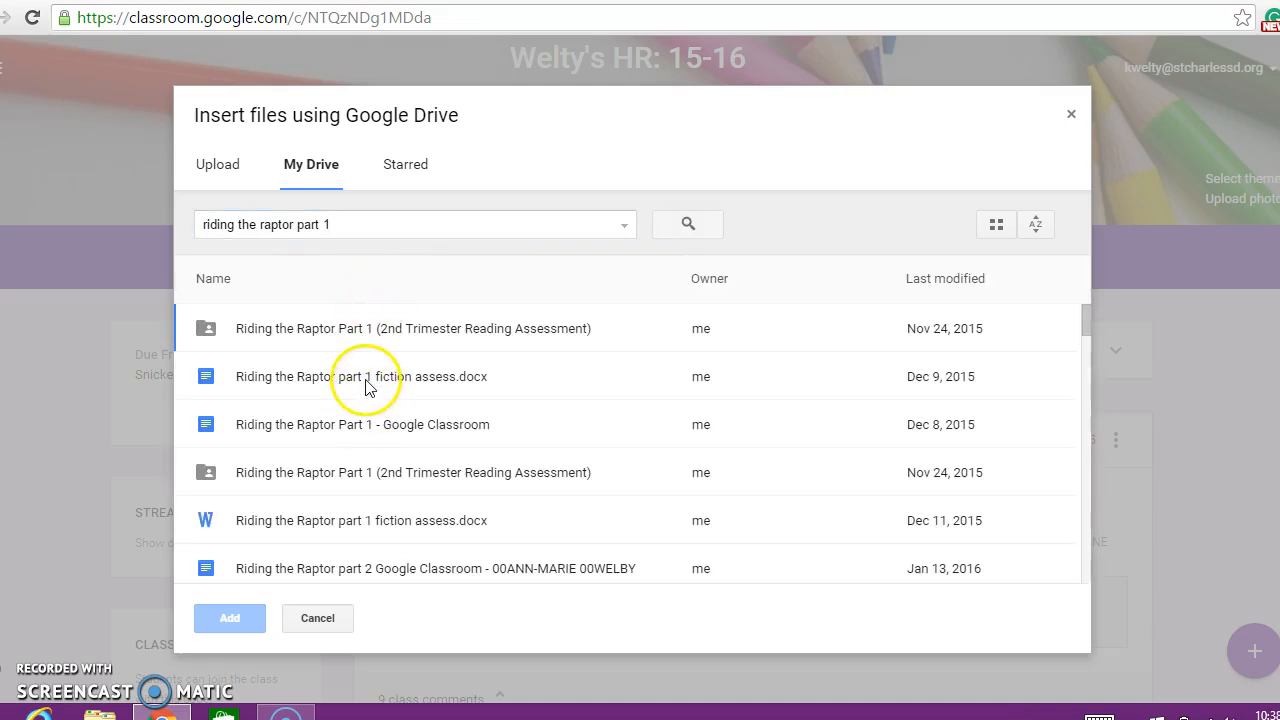
left_click(366, 386)
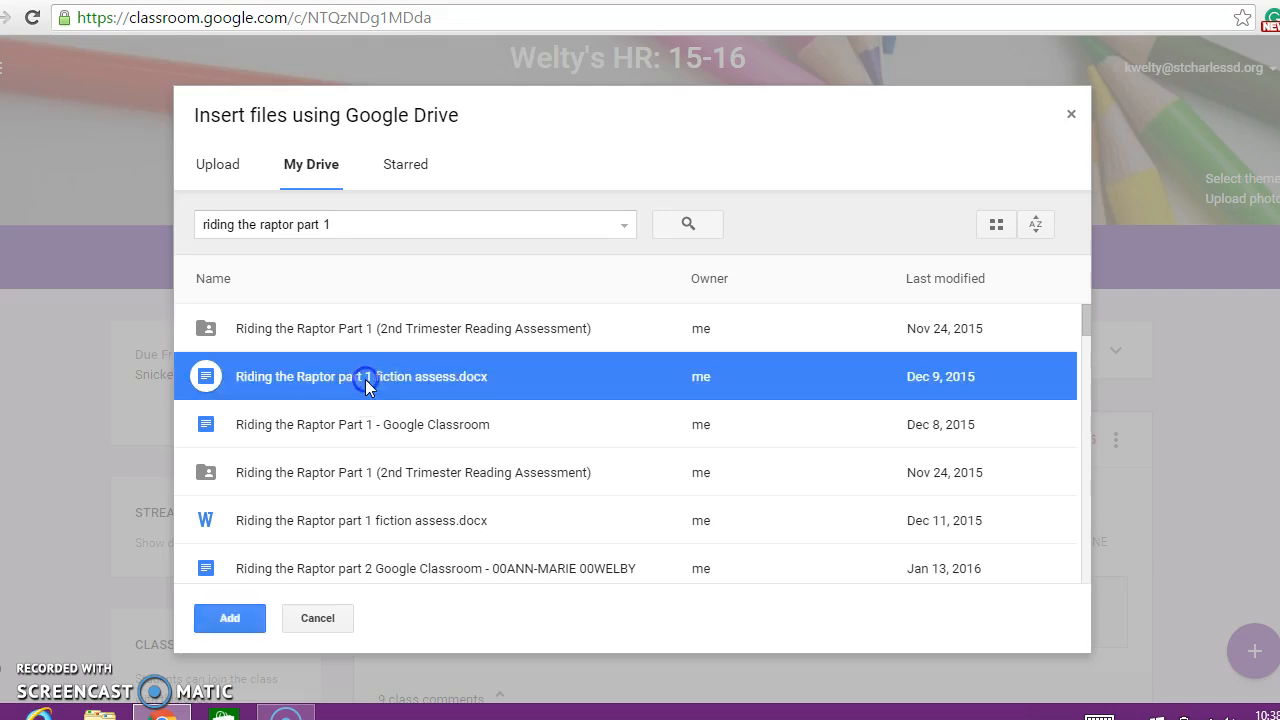
left_click(240, 620)
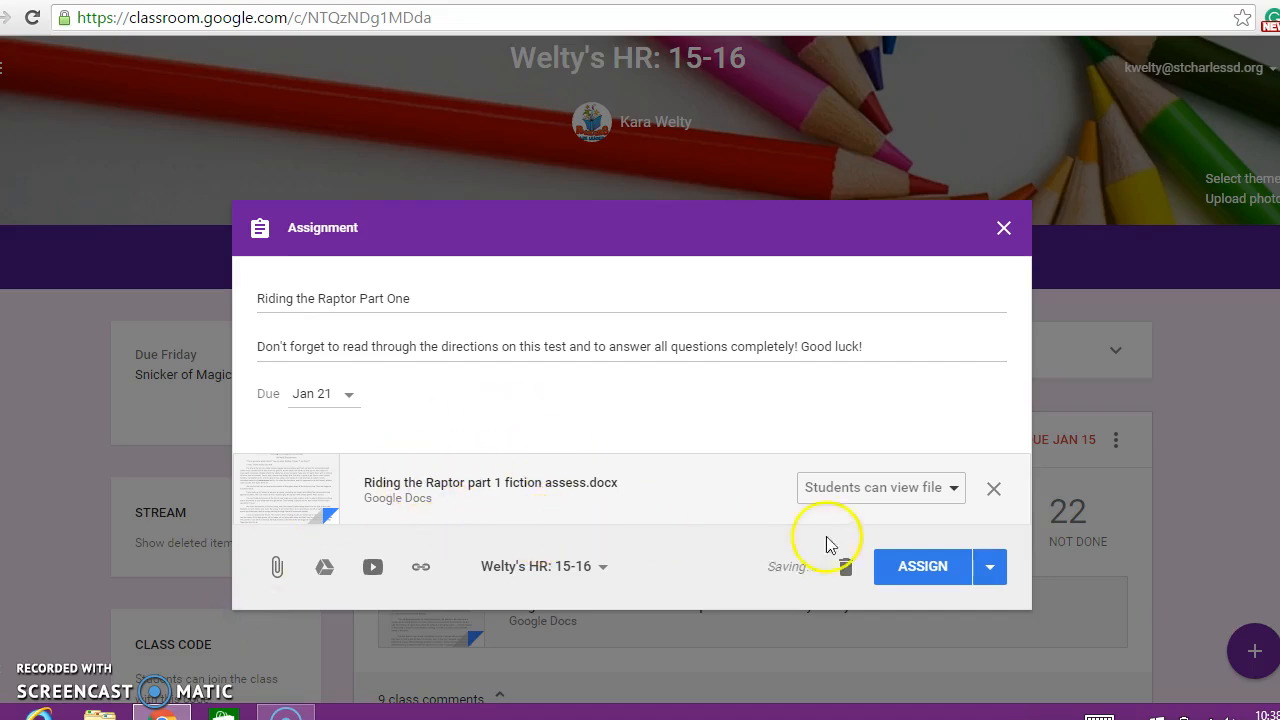
Set the attached test document's sharing option to "Make a copy for each student".
left_click(909, 494)
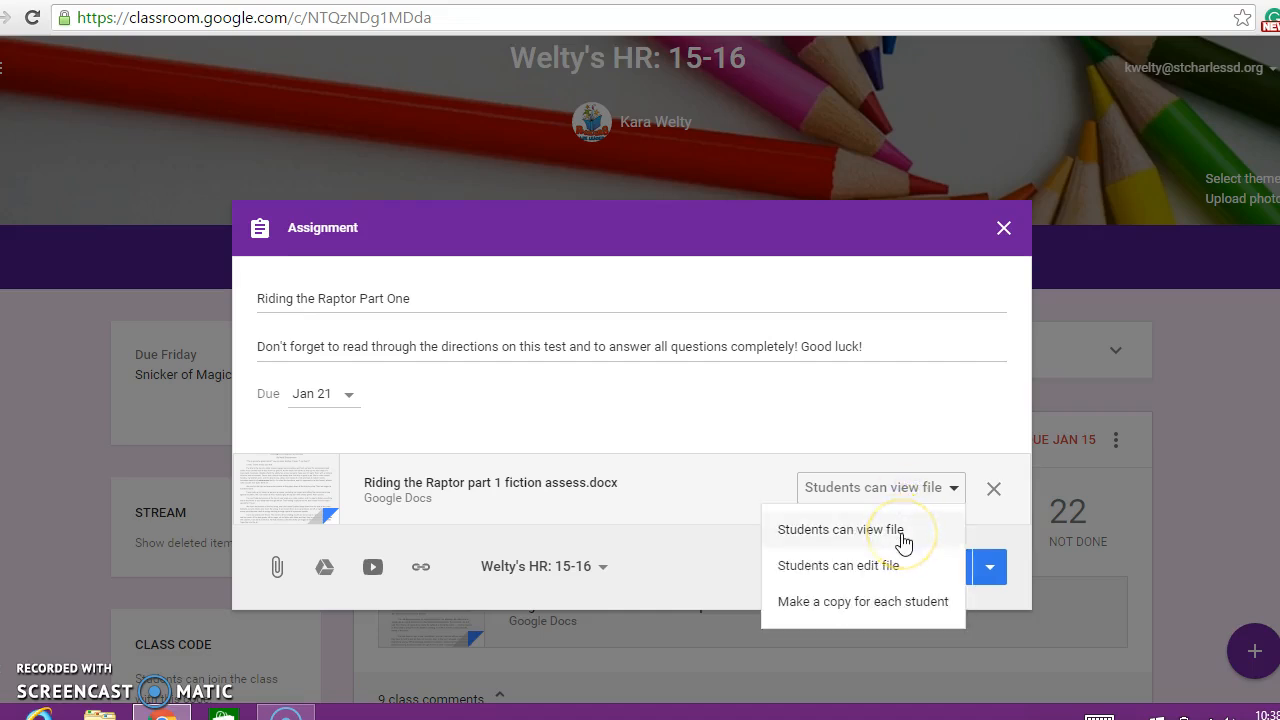
left_click(900, 566)
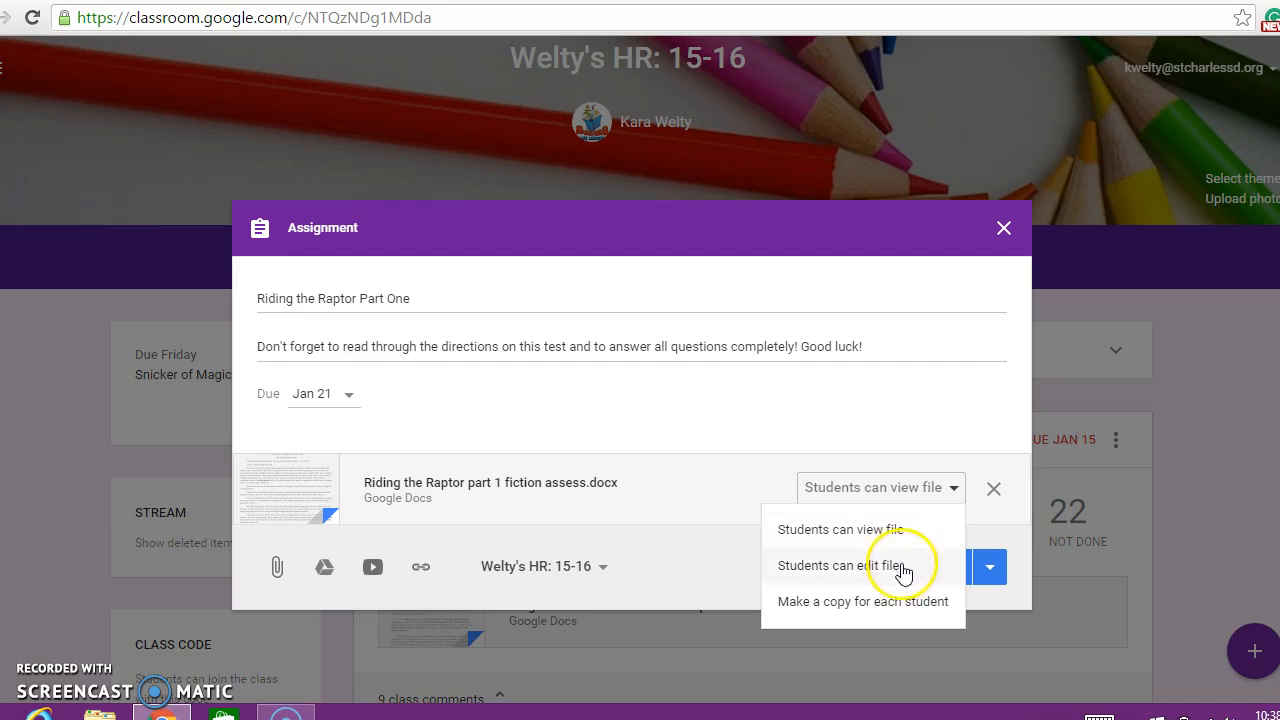
left_click(901, 604)
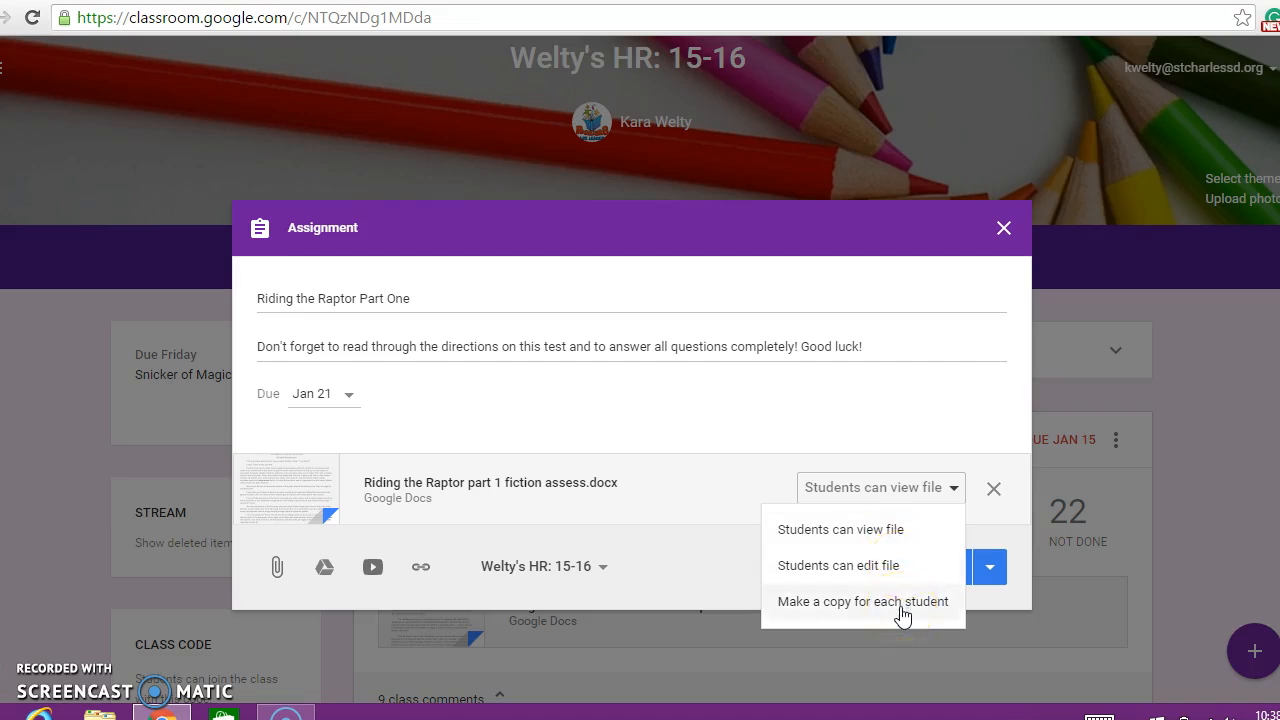
left_click(855, 567)
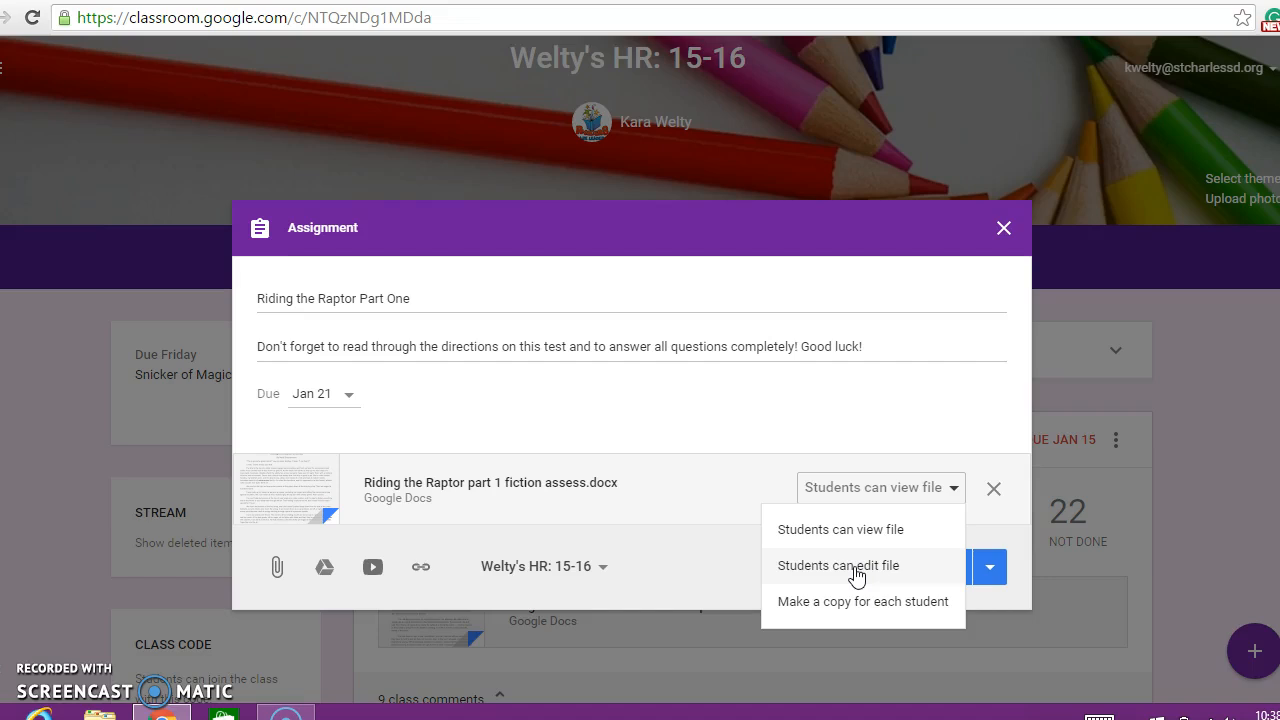
left_click(865, 604)
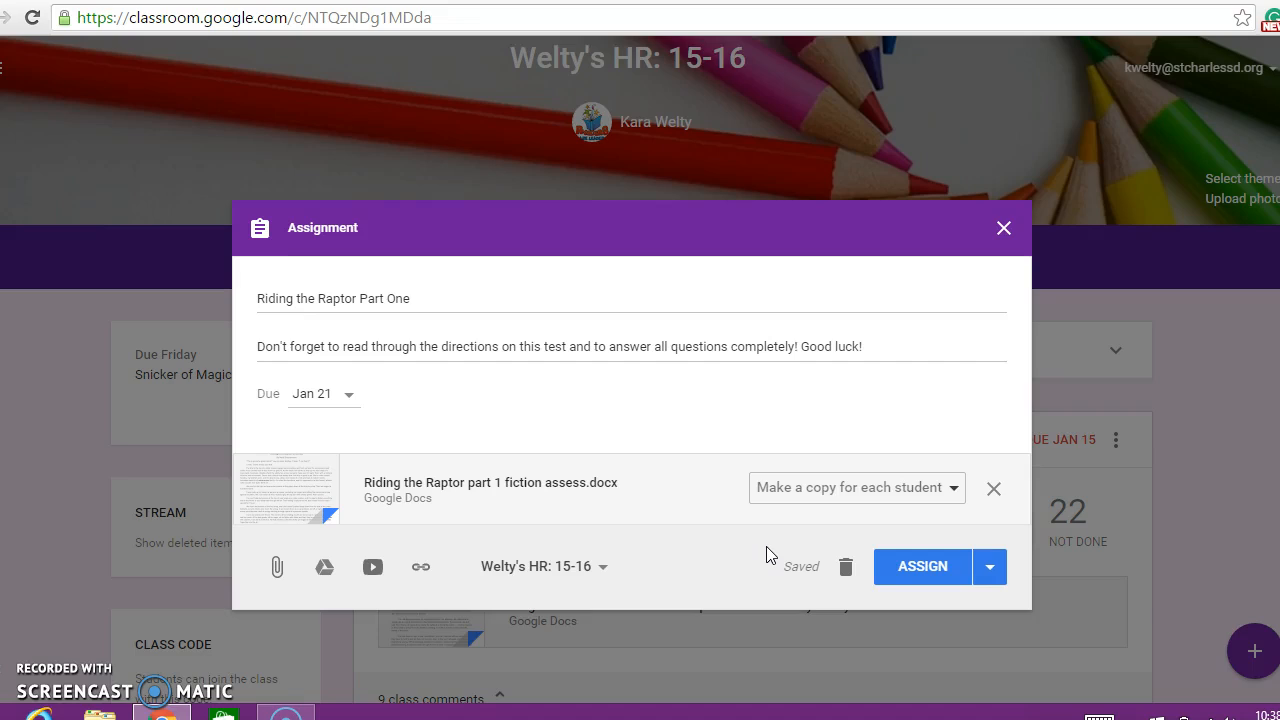
Assign the finished "Riding the Raptor Part One" assignment to the HR: 15-16 class.
left_click(915, 572)
left_click(920, 522)
left_click(958, 583)
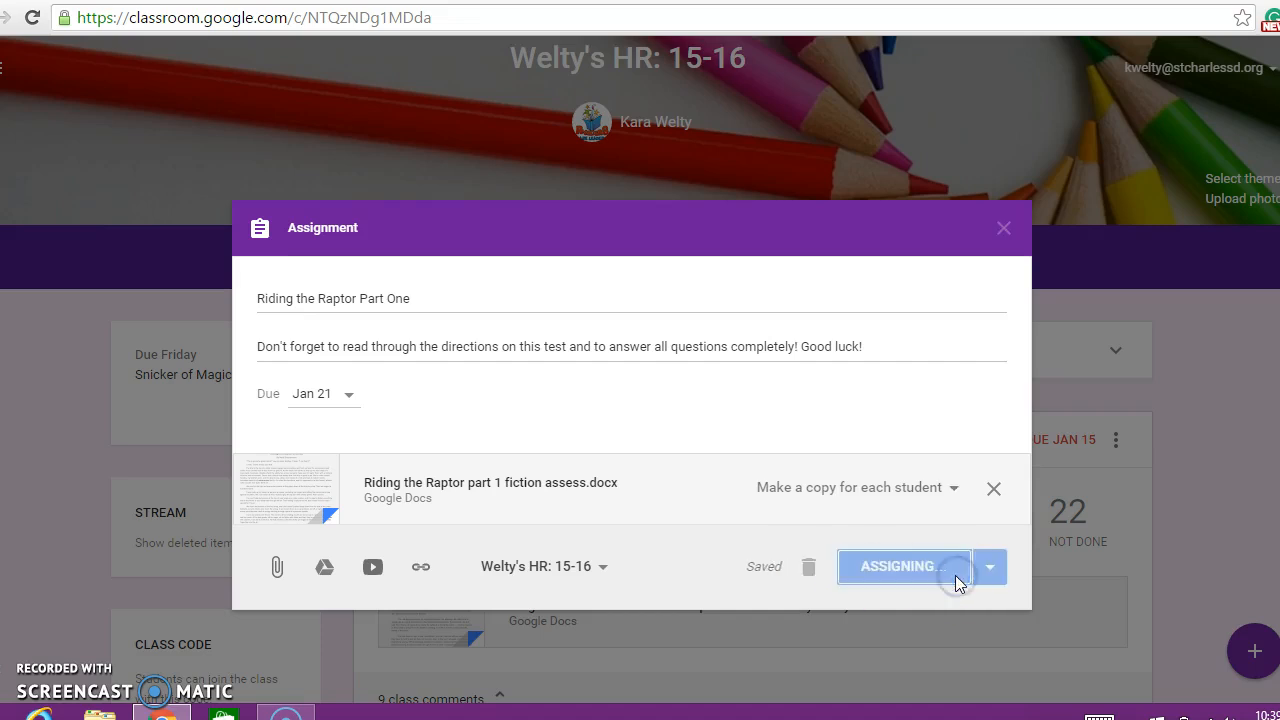